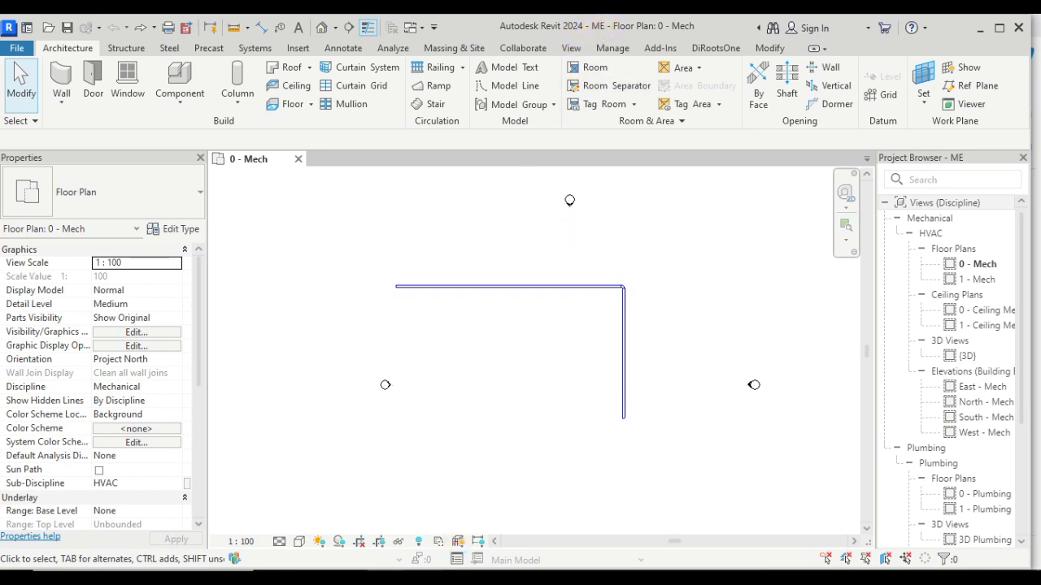
# Bring the EE model window to the front, then switch back to the ME model
pyautogui.moveTo(468, 514)
pyautogui.click(333, 495)
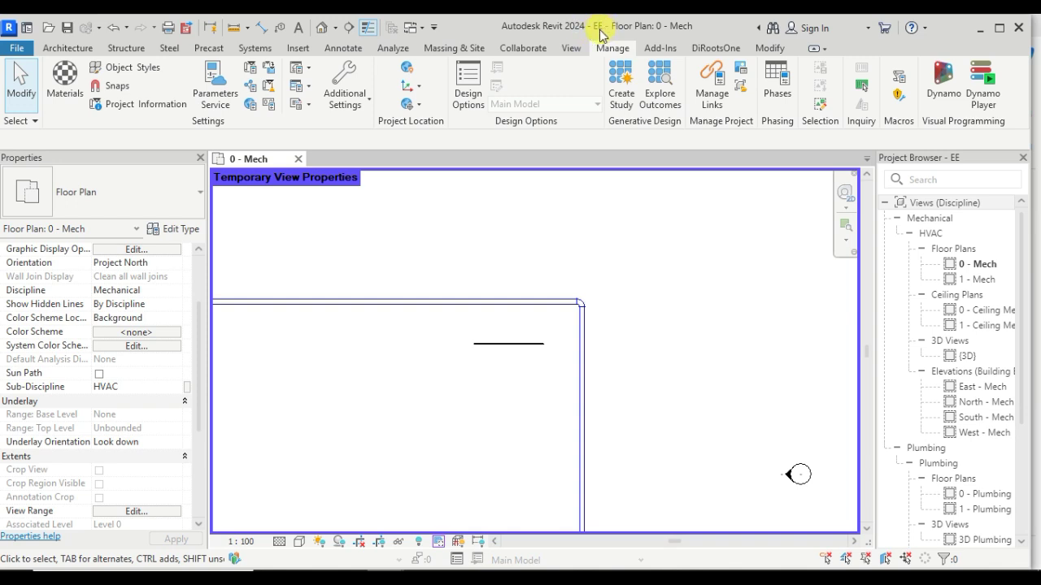
pyautogui.moveTo(370, 567)
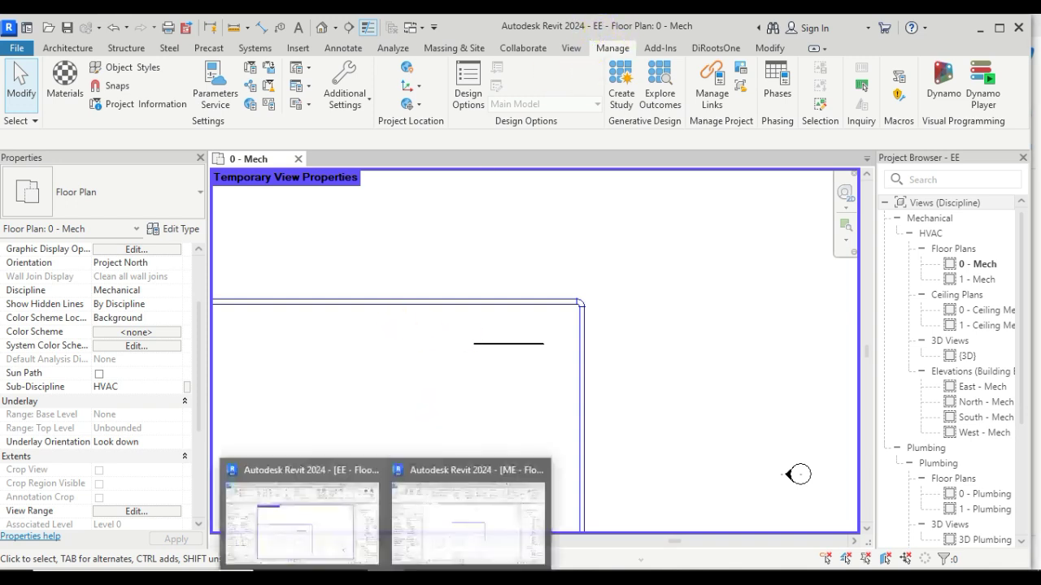
pyautogui.click(475, 521)
# Select the horizontal supply duct in the 0 - Mech plan to inspect it, then deselect it
pyautogui.scroll(3, 541, 325)
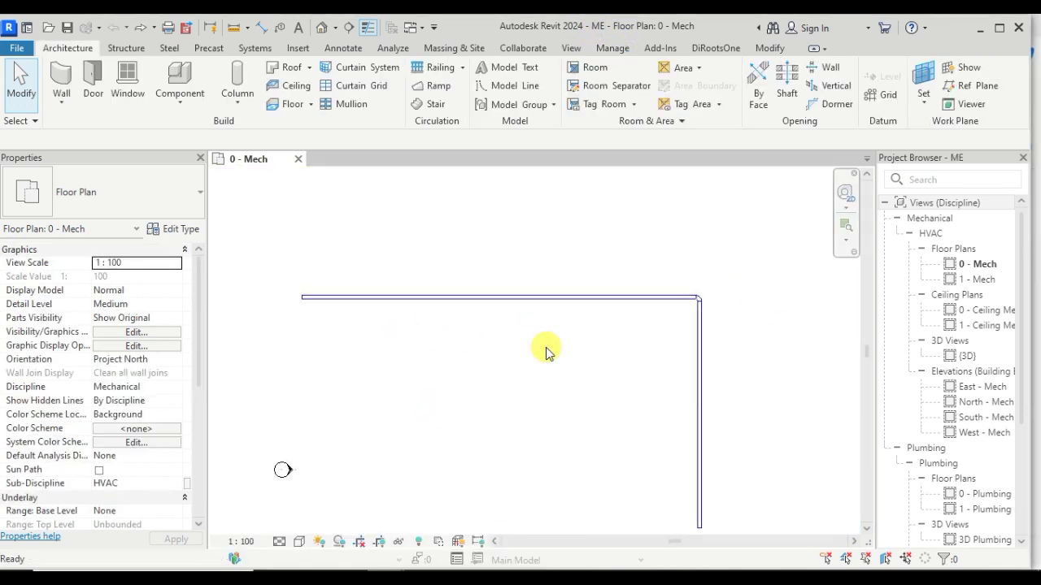
pyautogui.click(544, 298)
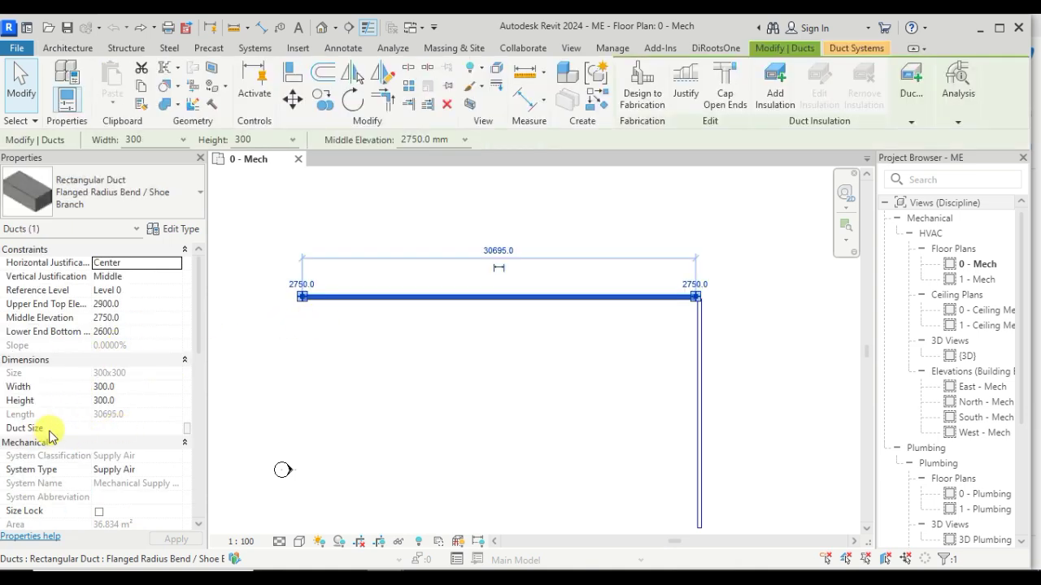
pyautogui.click(464, 384)
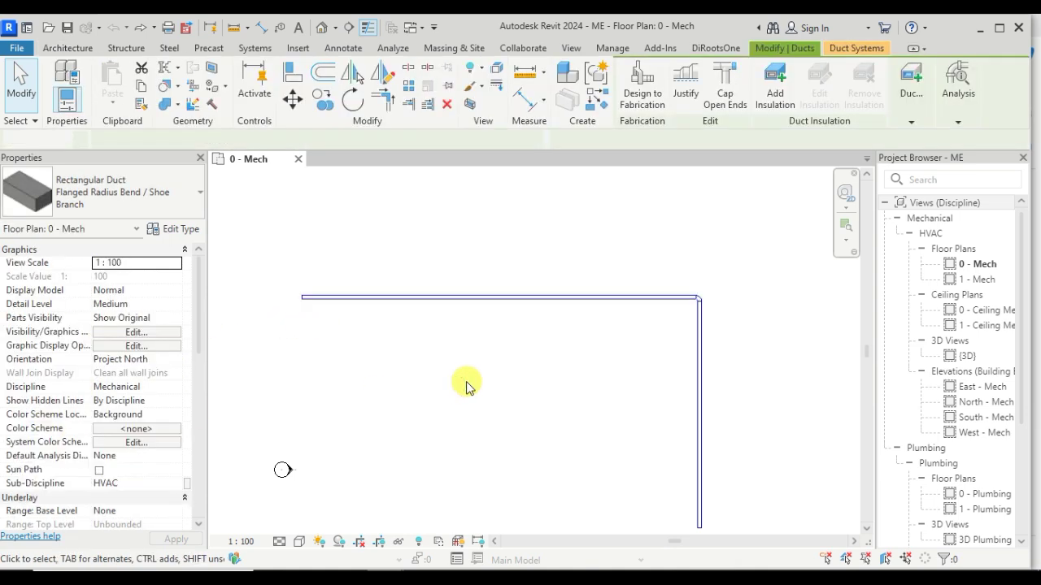
pyautogui.scroll(-1, 534, 316)
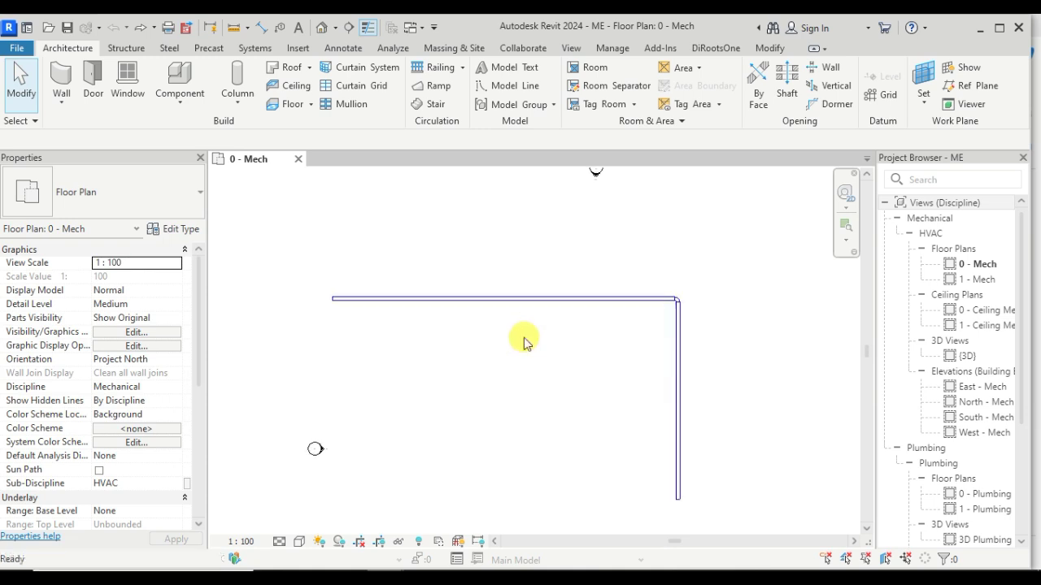
# Enable Temporary View Properties for the 0 - Mech plan
pyautogui.click(439, 541)
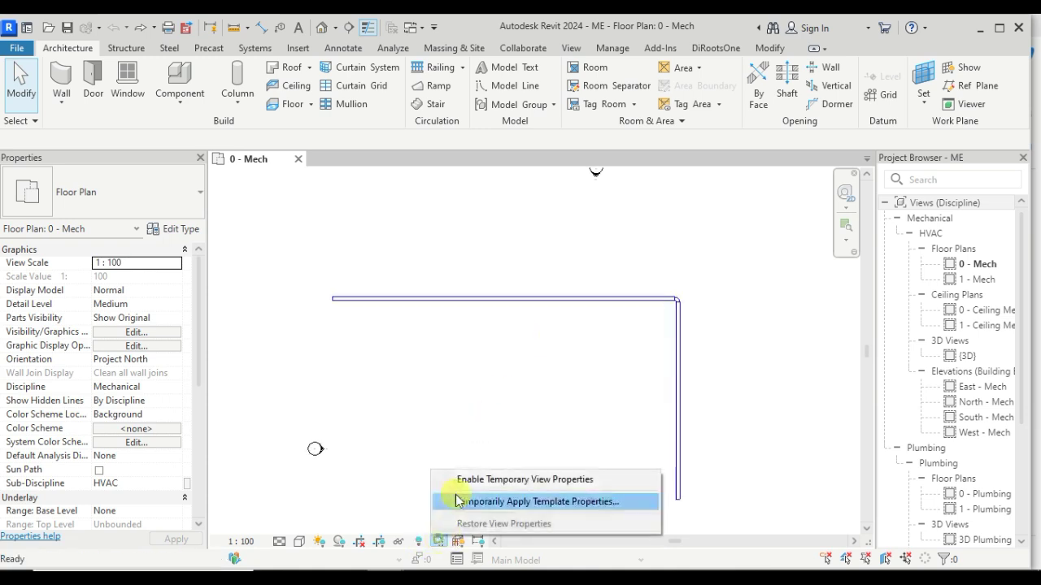
pyautogui.click(462, 483)
pyautogui.scroll(1, 467, 367)
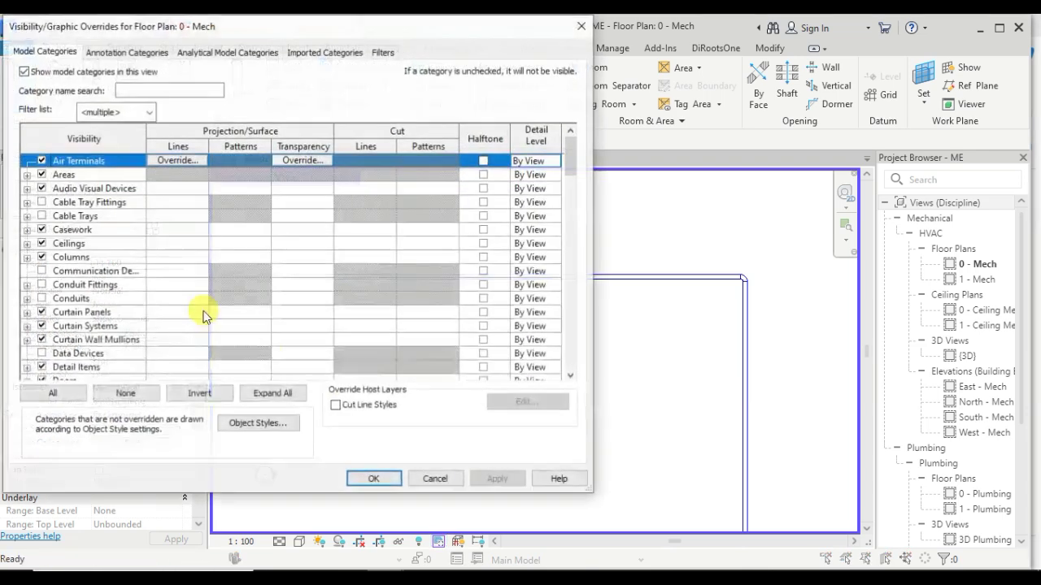
# Make Conduits visible in Visibility/Graphics (VG), applying and confirming the change
pyautogui.press('v')
pyautogui.press('g')
pyautogui.click(44, 300)
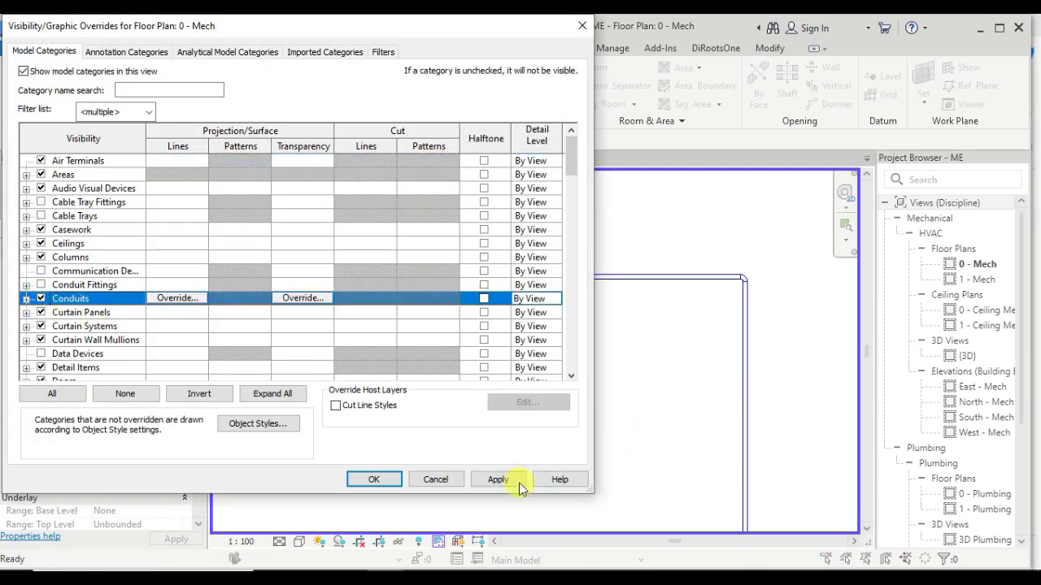
pyautogui.click(500, 480)
pyautogui.click(368, 479)
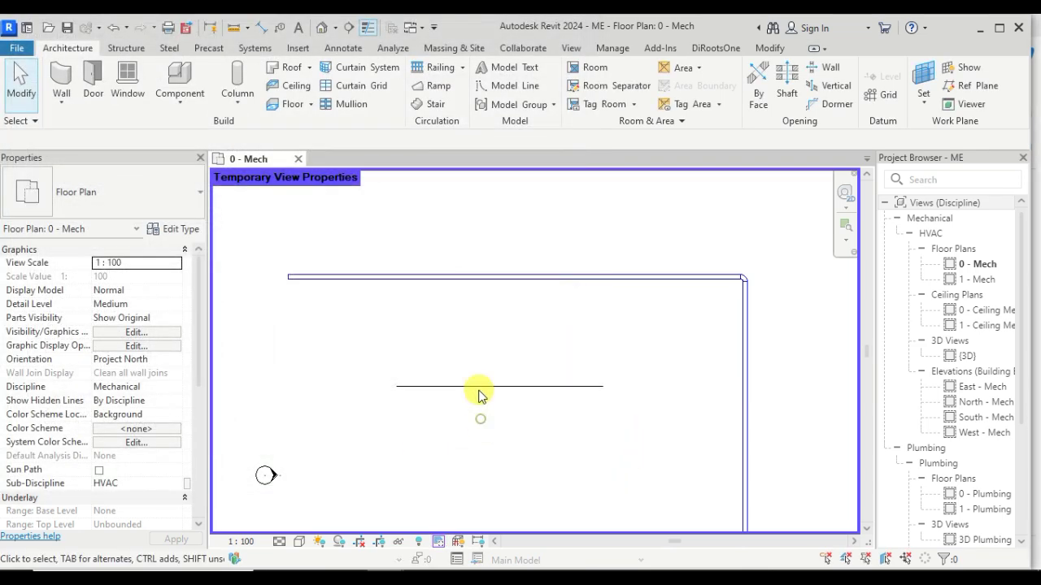
# Set the view's detail level to Fine and check the conduit's properties
pyautogui.click(279, 542)
pyautogui.click(292, 524)
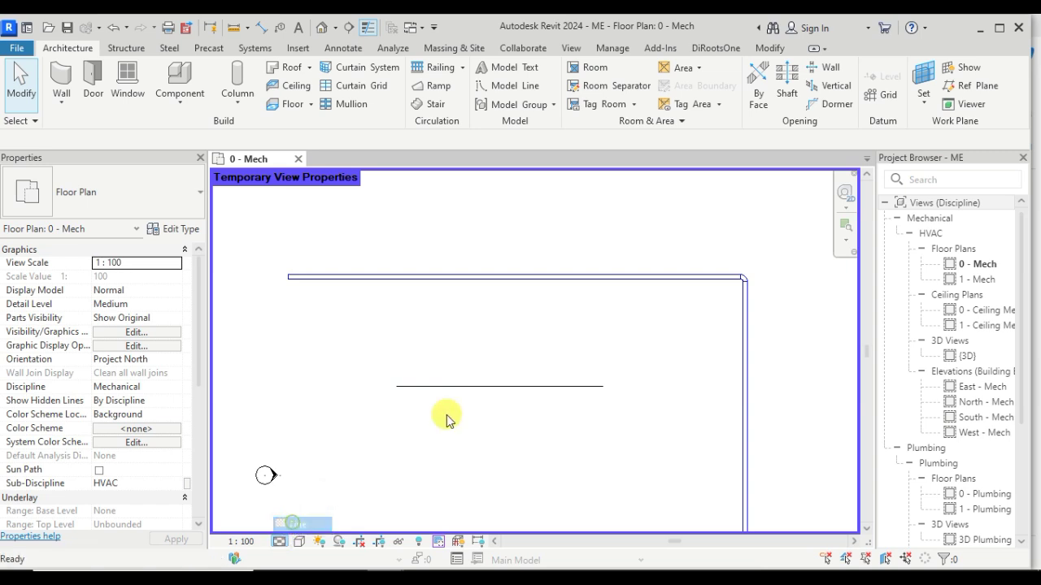
pyautogui.click(463, 369)
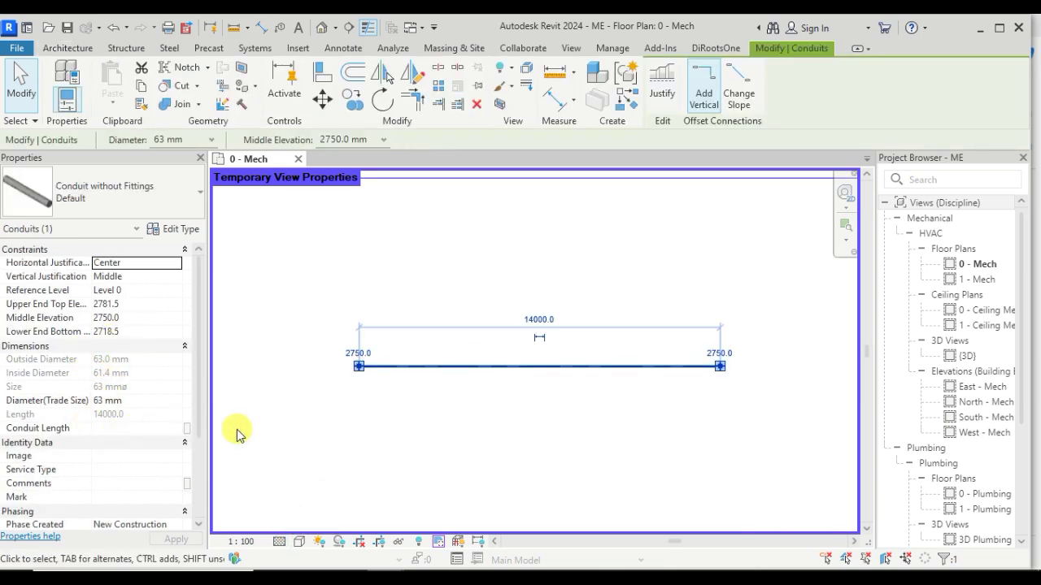
pyautogui.click(451, 425)
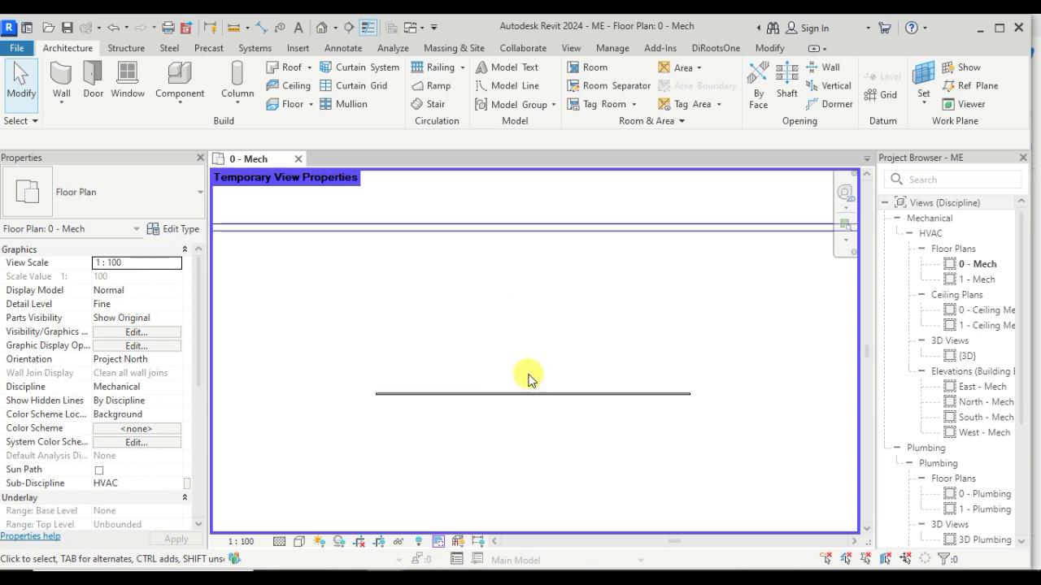
pyautogui.scroll(-1, 532, 378)
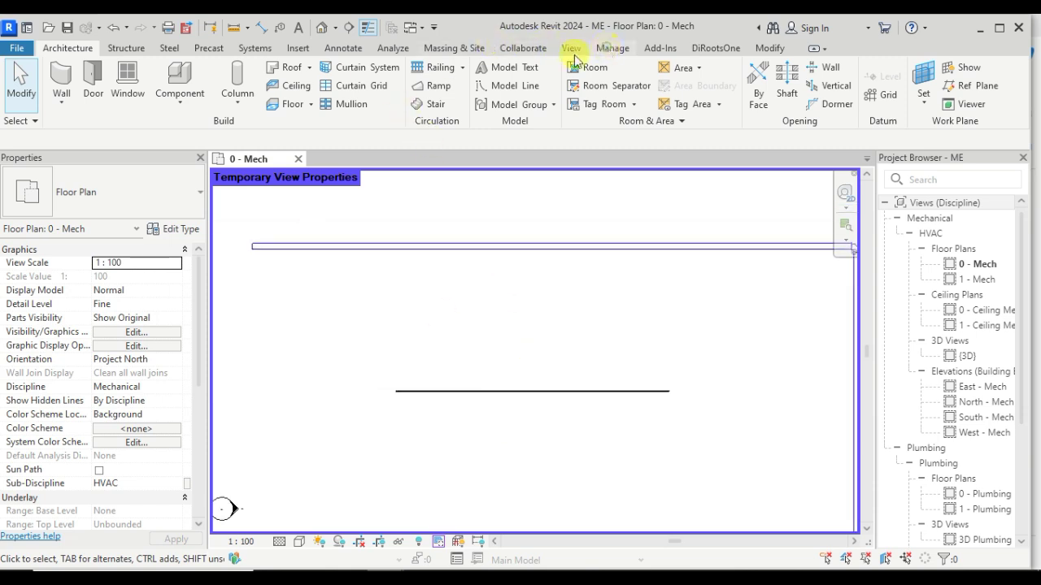
# Add a new project parameter using Building No from the shared parameters file
pyautogui.scroll(-11, 342, 87)
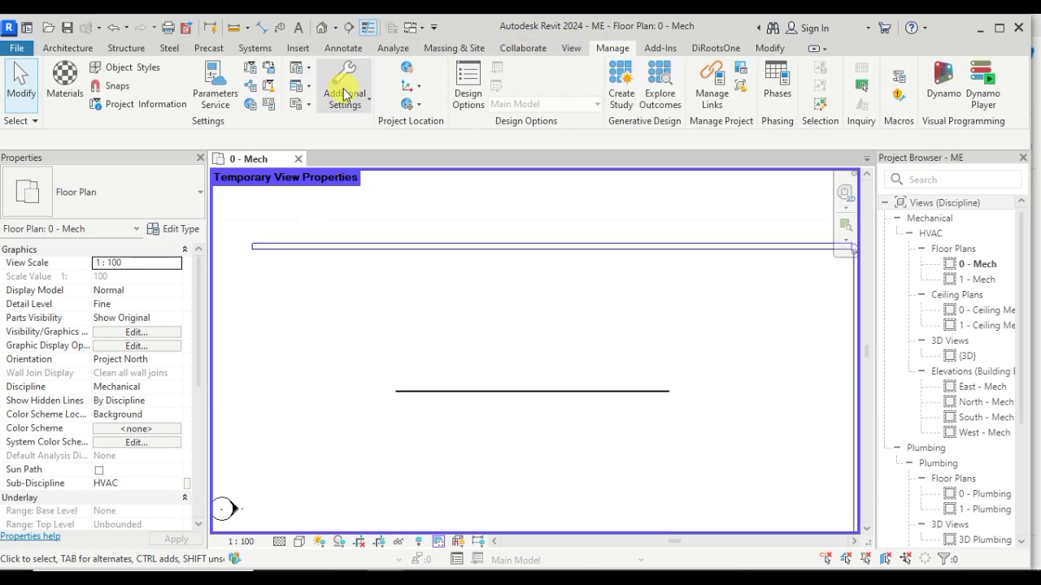
pyautogui.click(249, 66)
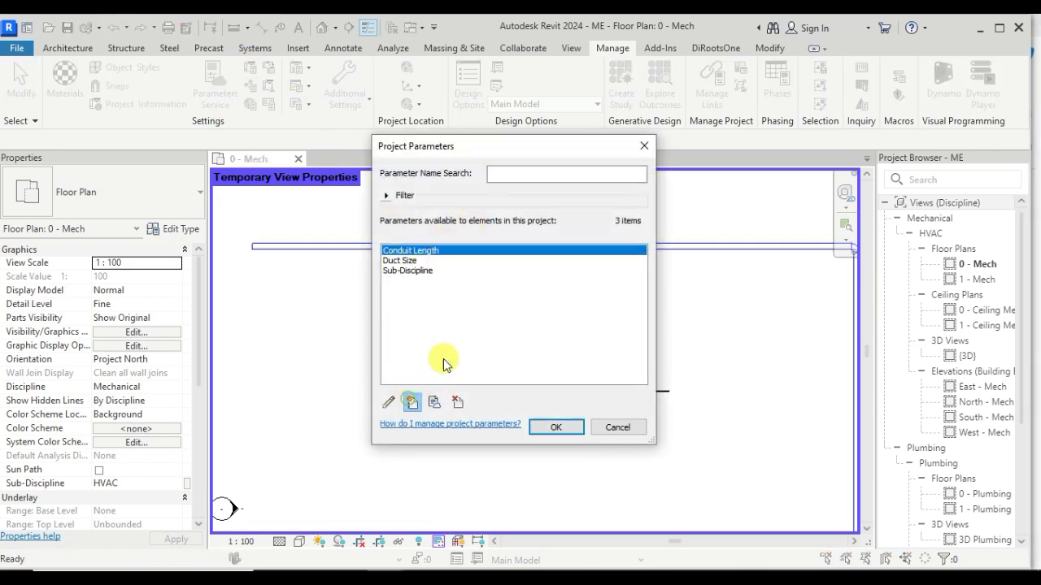
pyautogui.click(294, 177)
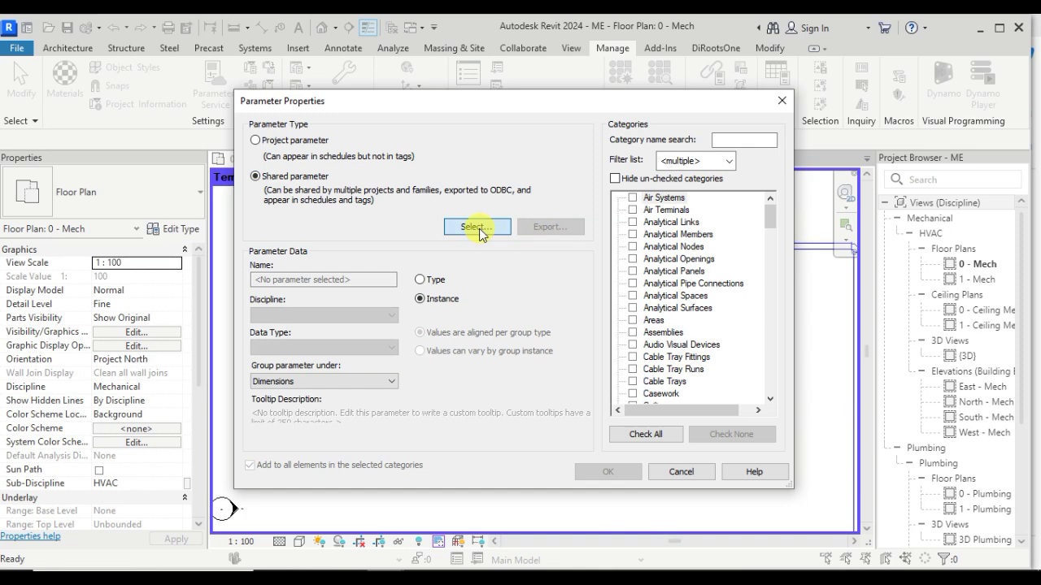
pyautogui.click(479, 227)
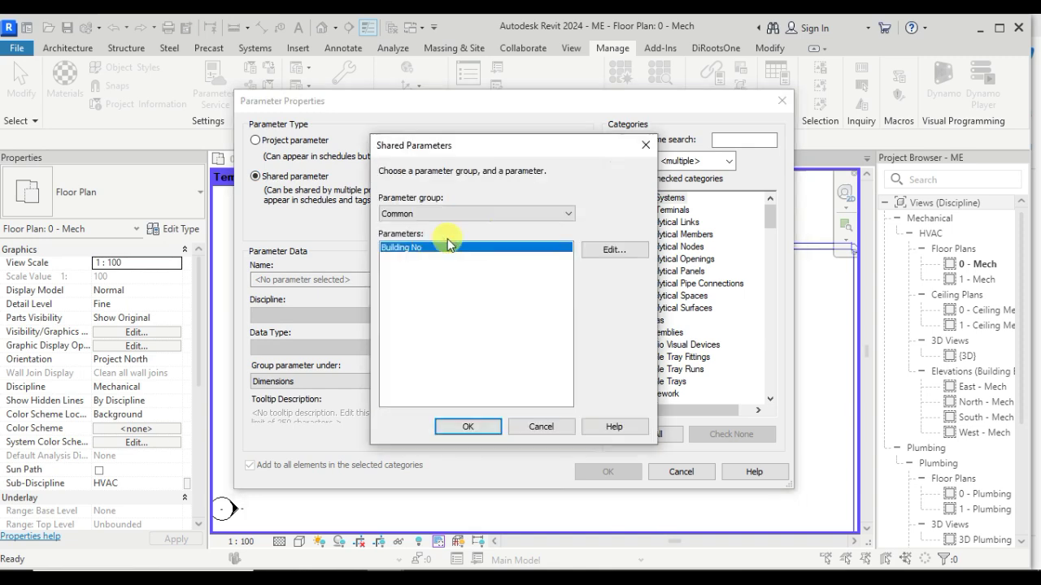
pyautogui.click(467, 426)
# Apply Building No to Ducts, Conduits and Conduit Fittings, hide unchecked categories, and confirm
pyautogui.scroll(-4, 691, 333)
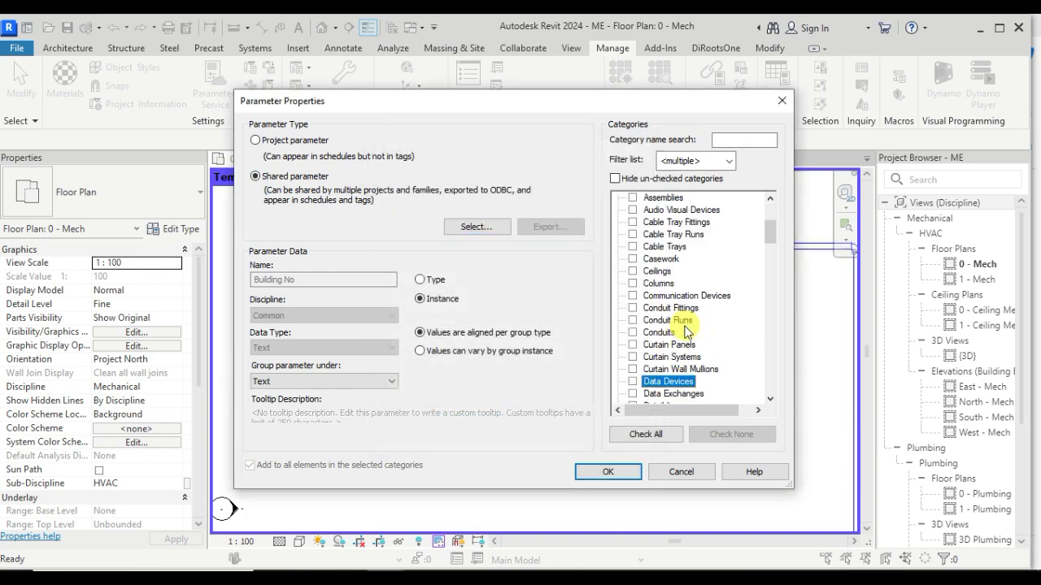
pyautogui.click(665, 369)
pyautogui.scroll(-1, 663, 374)
pyautogui.scroll(-2, 663, 374)
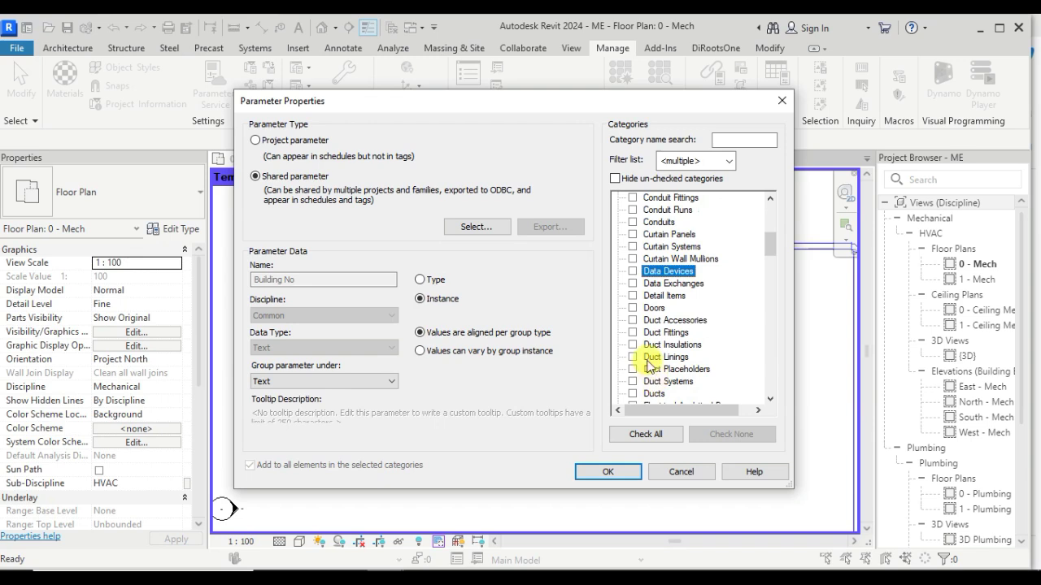
pyautogui.click(633, 393)
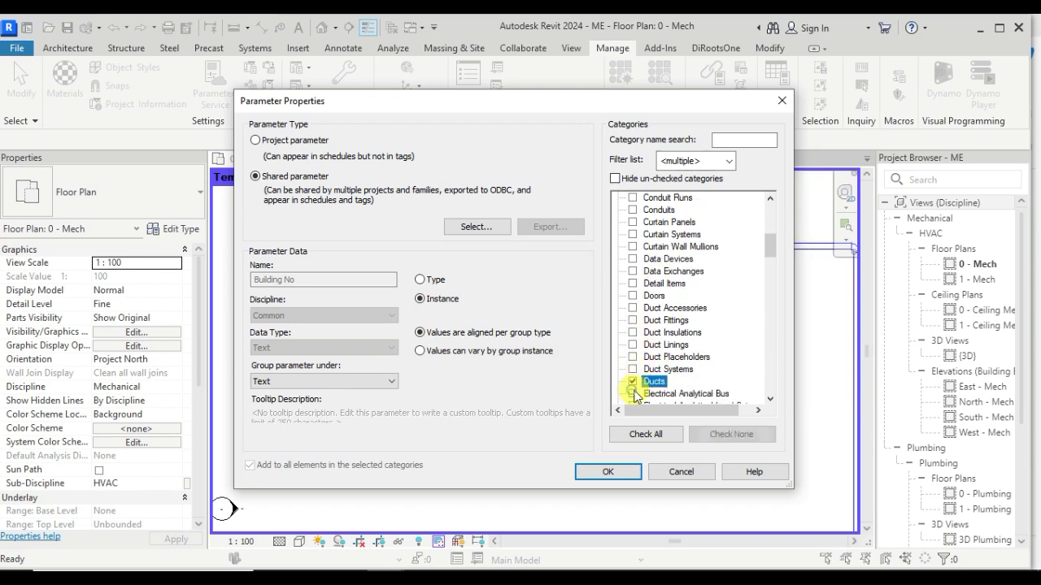
pyautogui.scroll(-2, 679, 327)
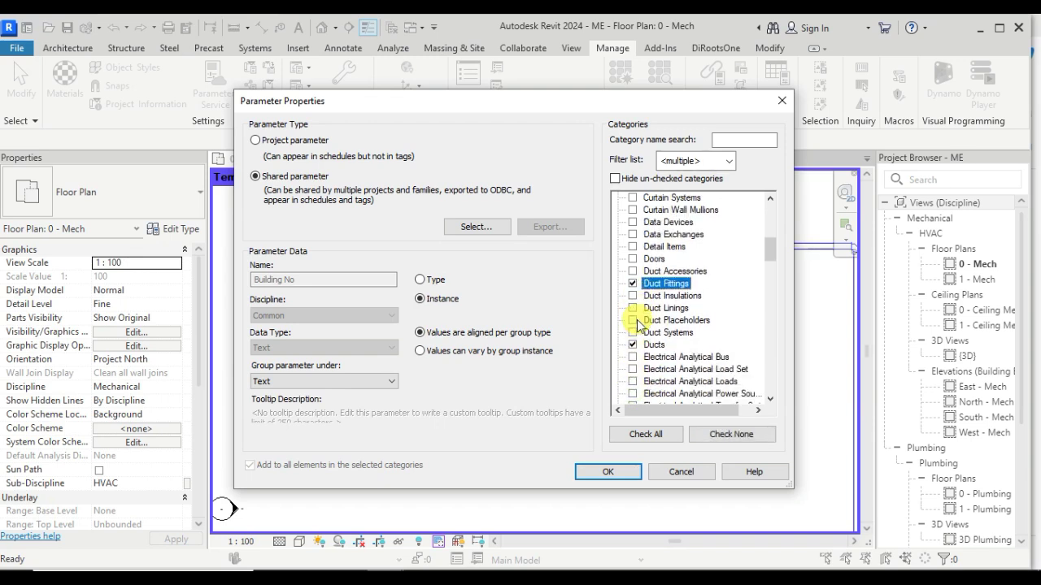
pyautogui.press('c')
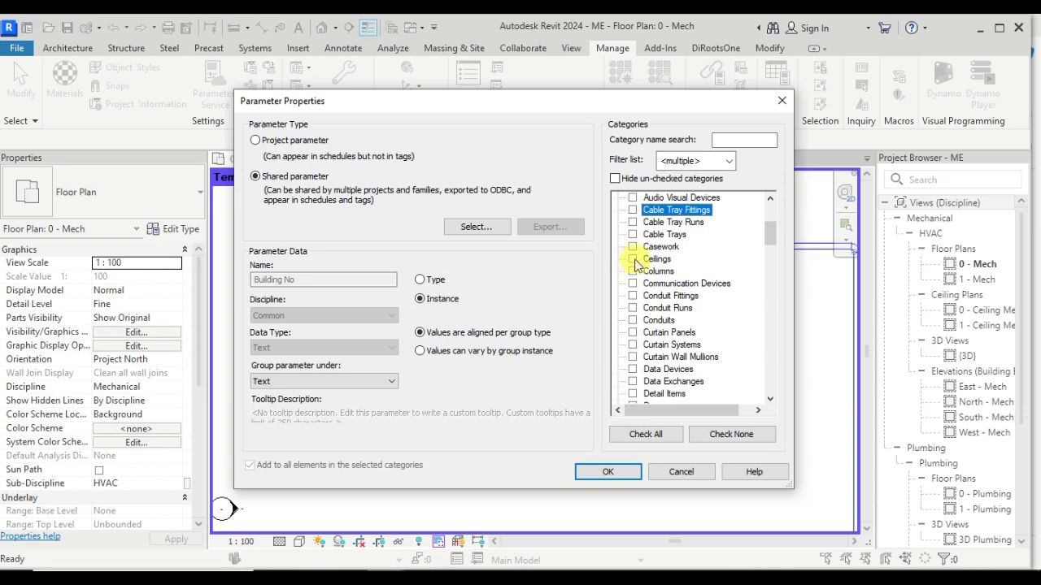
pyautogui.click(633, 320)
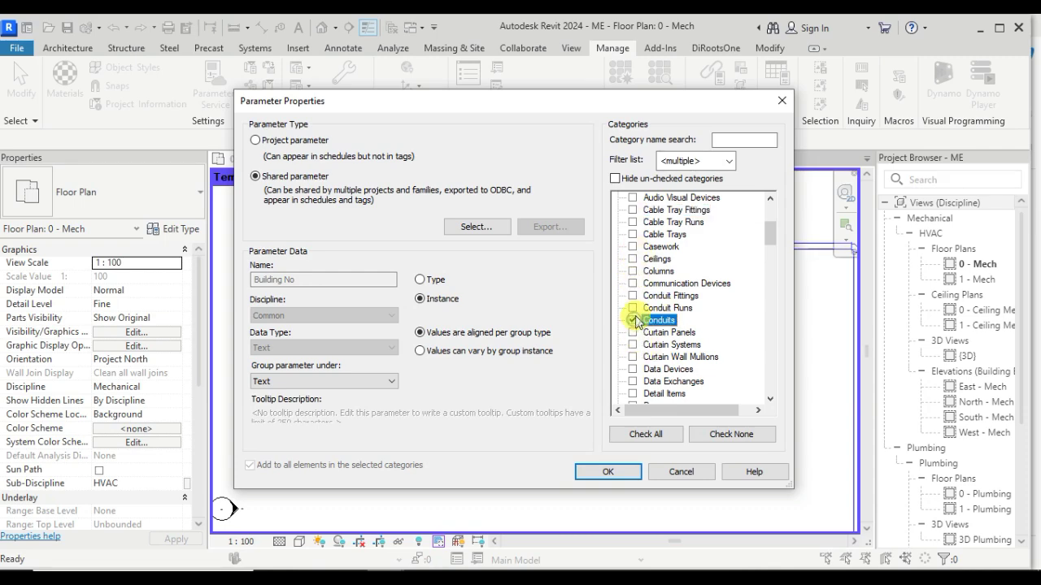
pyautogui.click(632, 296)
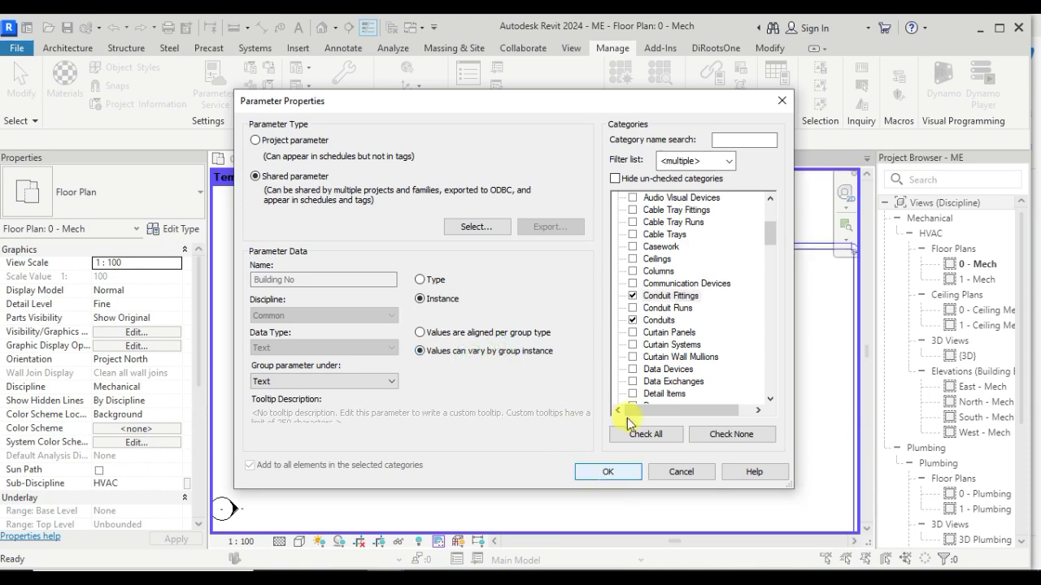
pyautogui.click(614, 178)
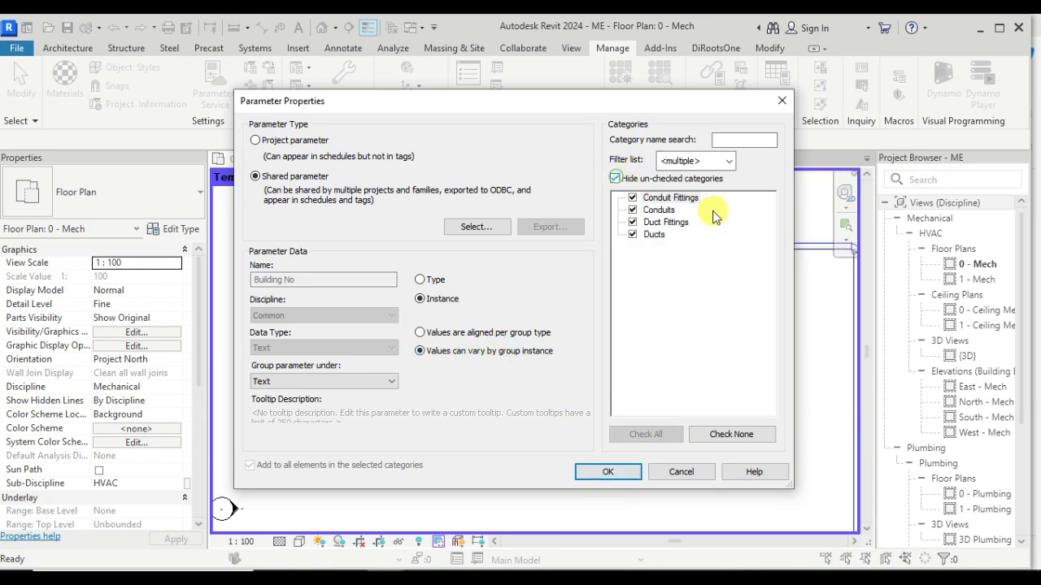
pyautogui.click(607, 472)
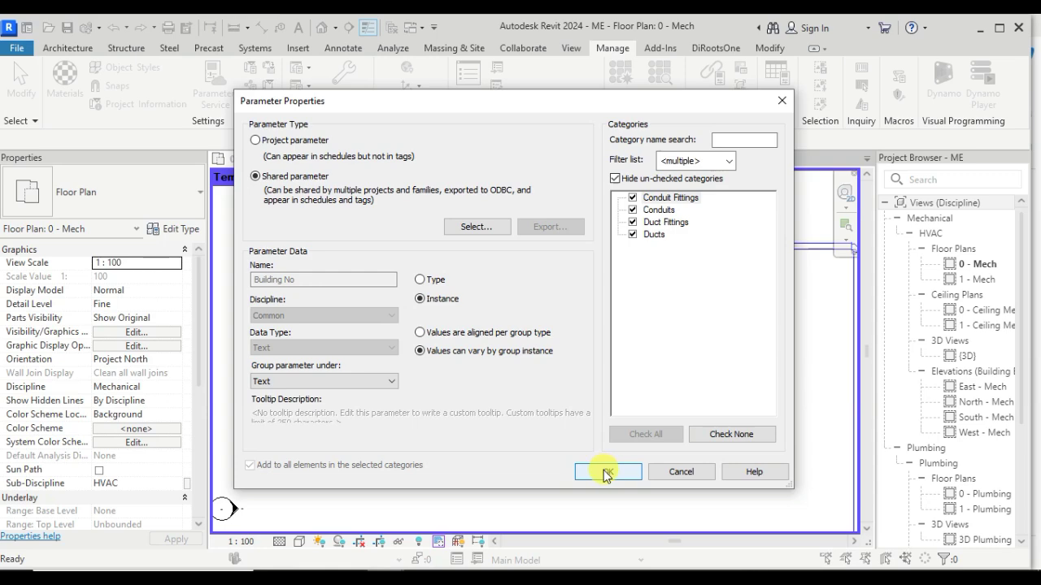
pyautogui.click(553, 429)
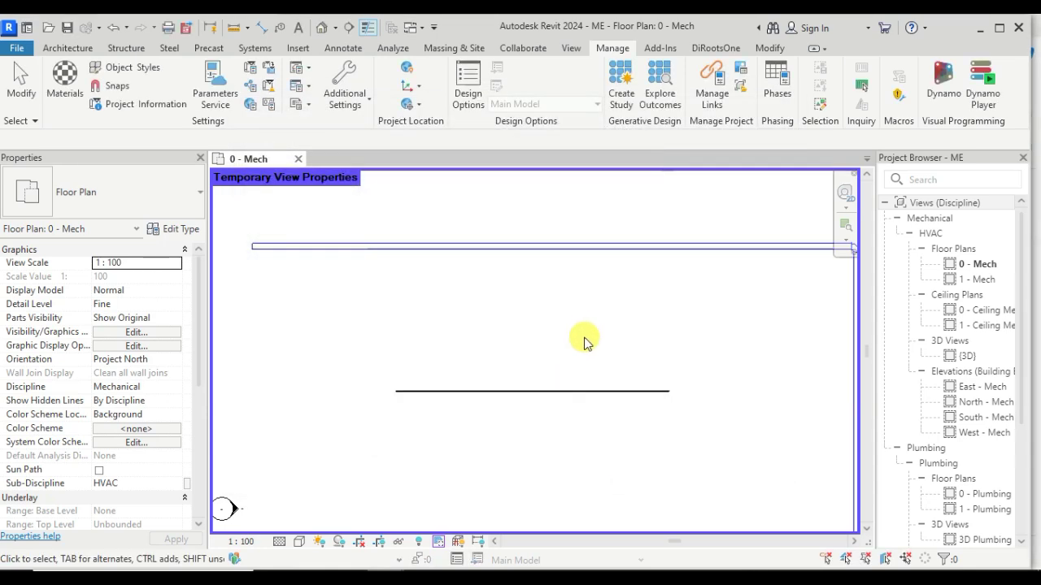
pyautogui.click(548, 247)
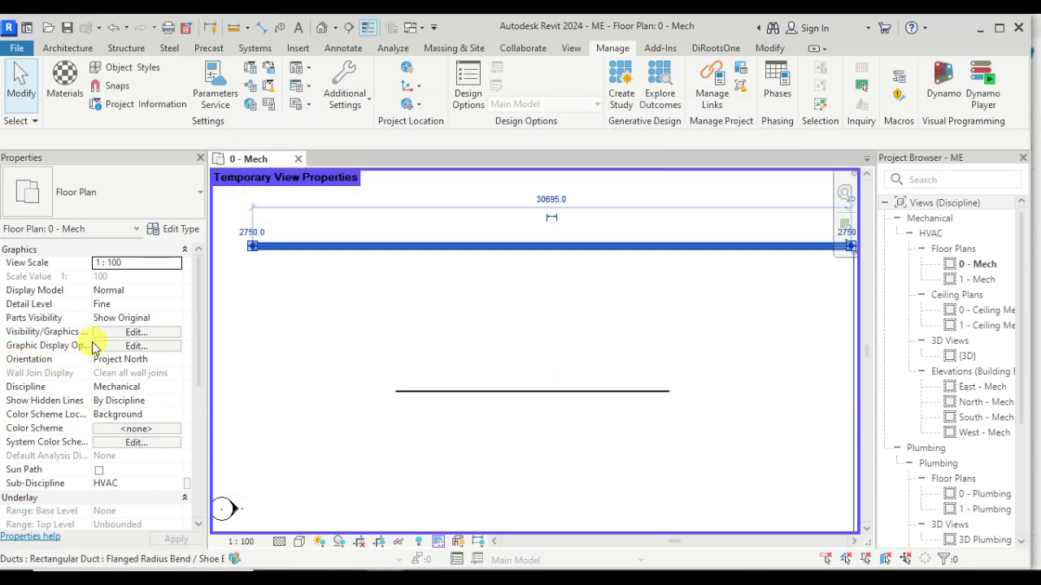
pyautogui.keyDown('ctrl'); pyautogui.click(474, 391); pyautogui.keyUp('ctrl')
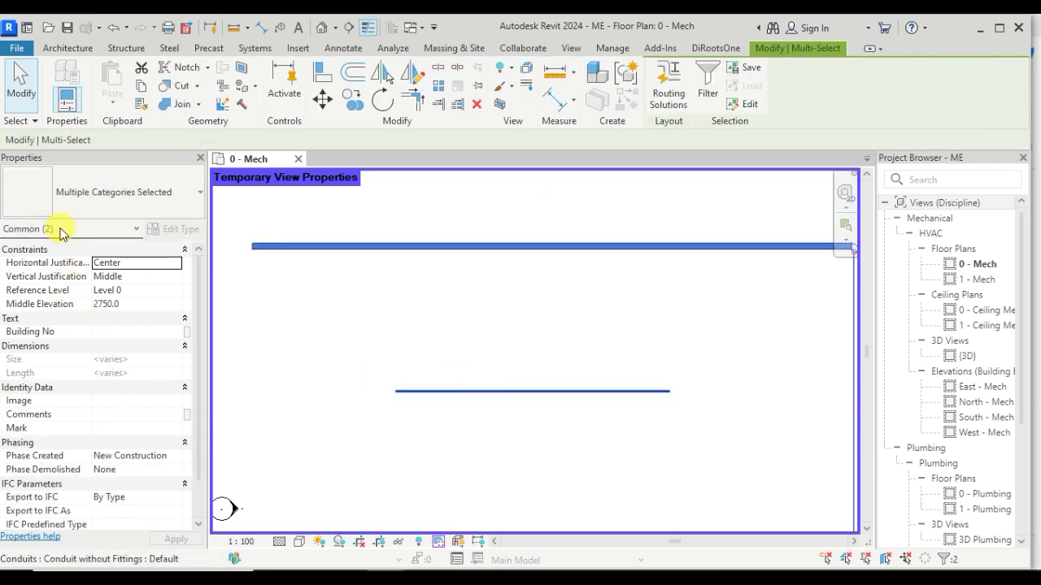
pyautogui.click(444, 334)
pyautogui.scroll(-1, 446, 333)
pyautogui.scroll(1, 446, 333)
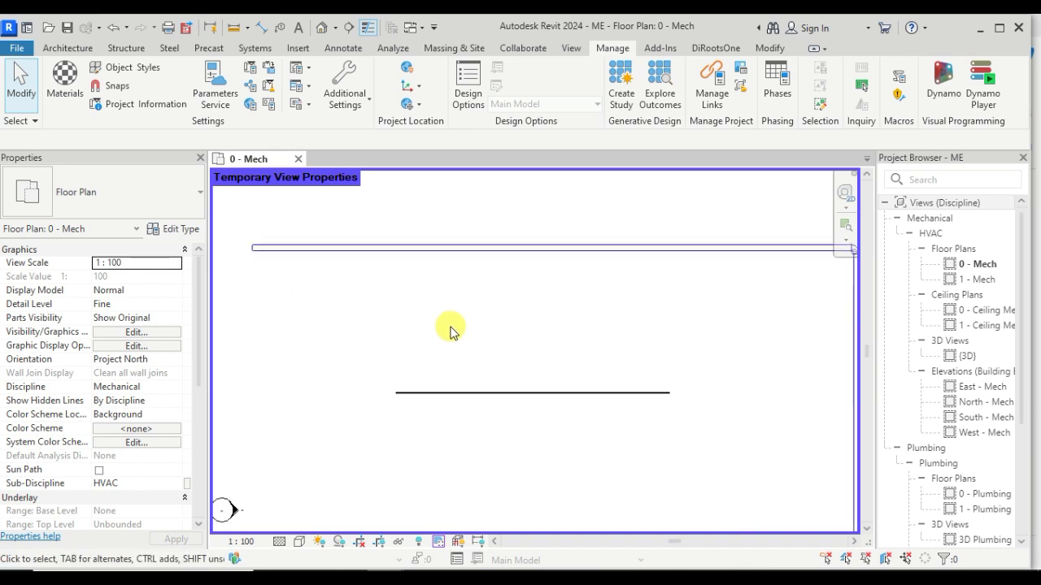
pyautogui.scroll(-1, 451, 329)
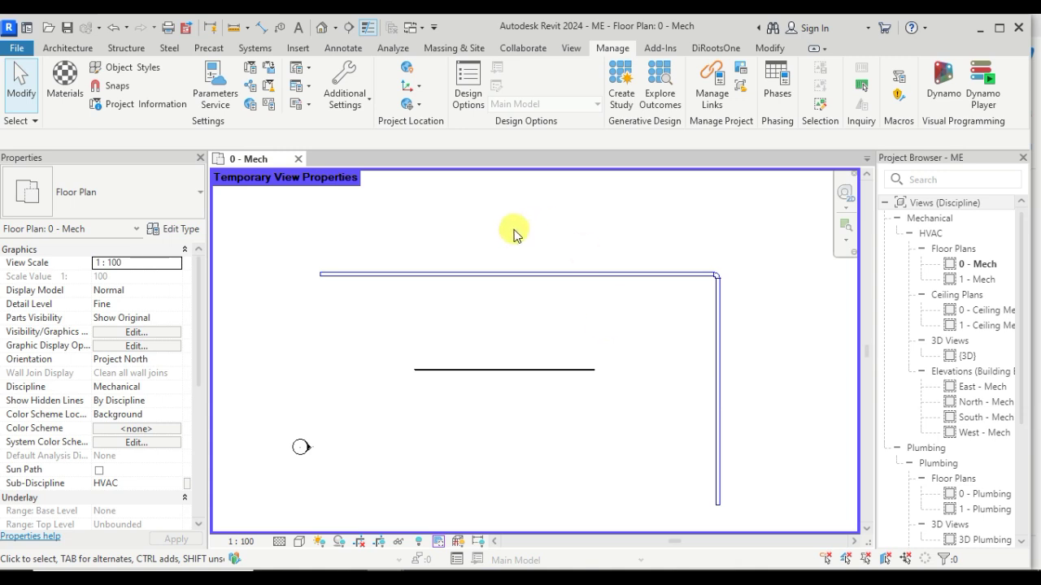
# Delete Building No from the test.txt shared parameters file and close the editor
pyautogui.click(250, 86)
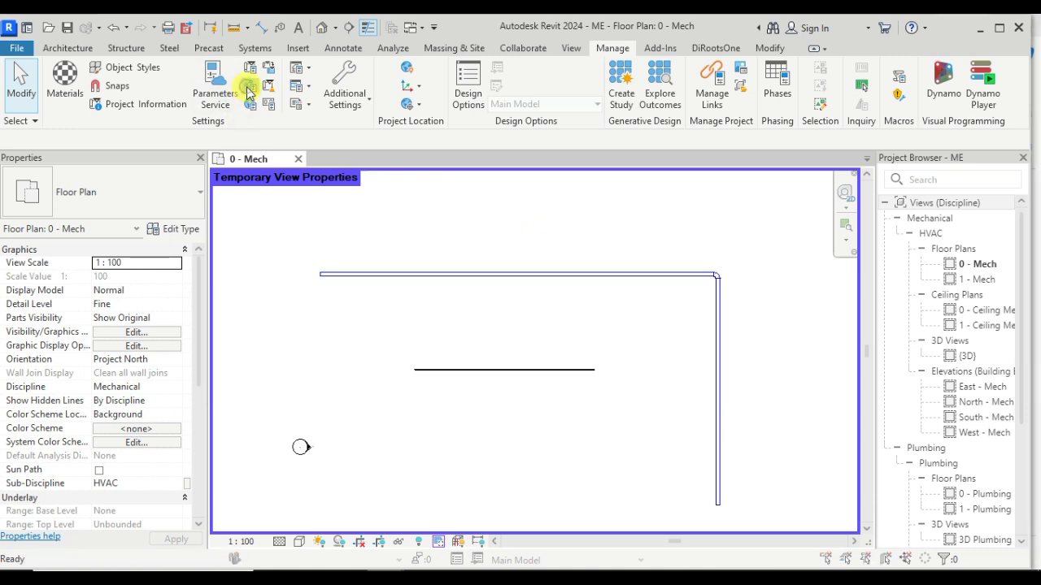
pyautogui.click(403, 294)
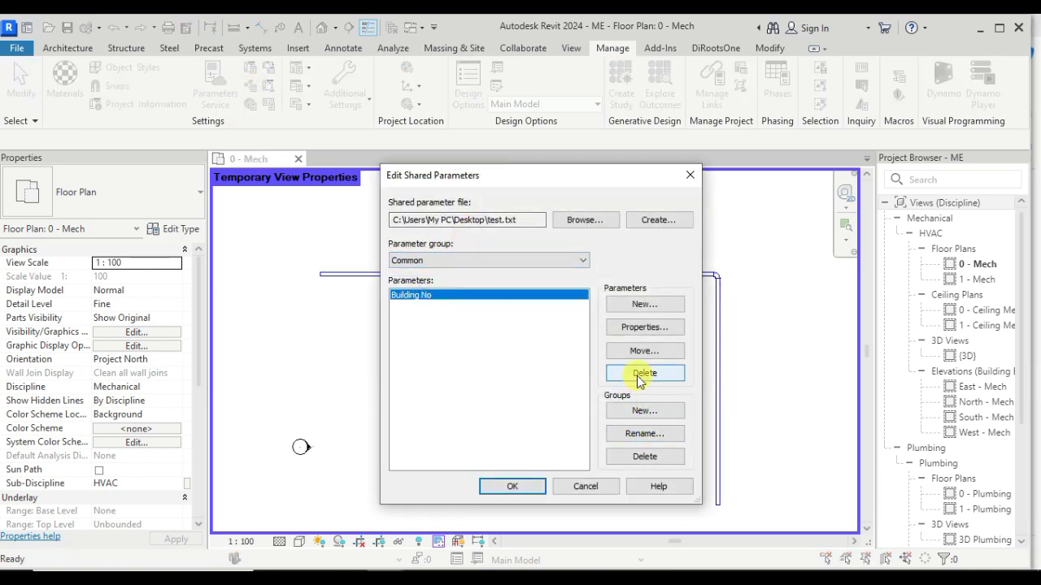
pyautogui.click(642, 376)
pyautogui.click(557, 362)
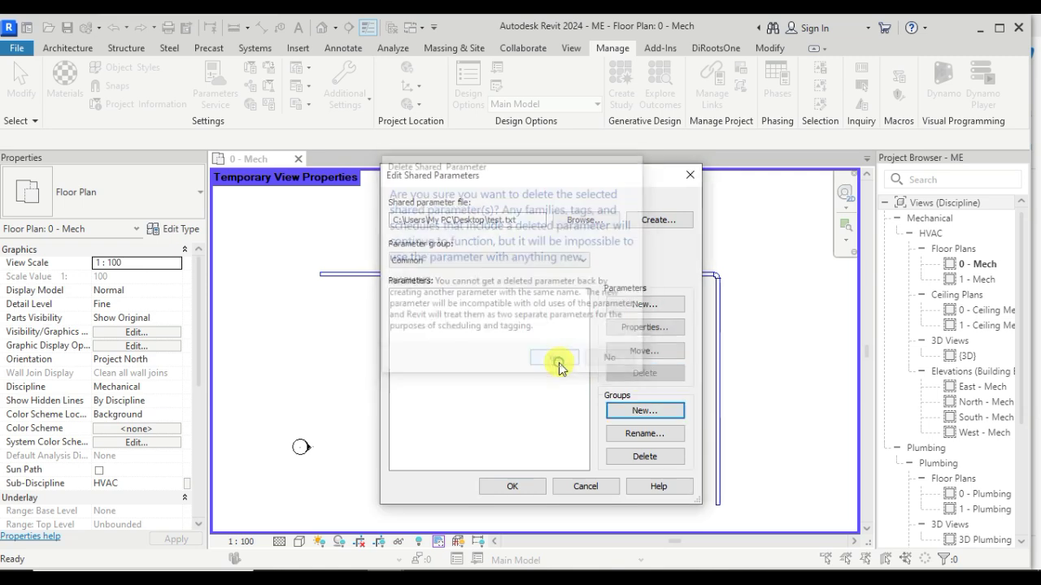
pyautogui.click(532, 486)
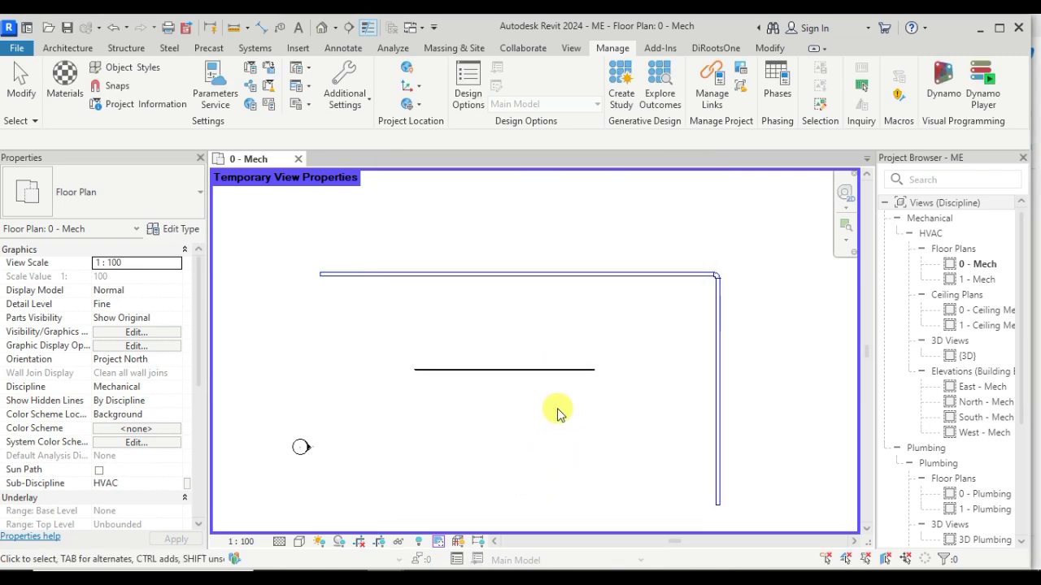
pyautogui.click(485, 279)
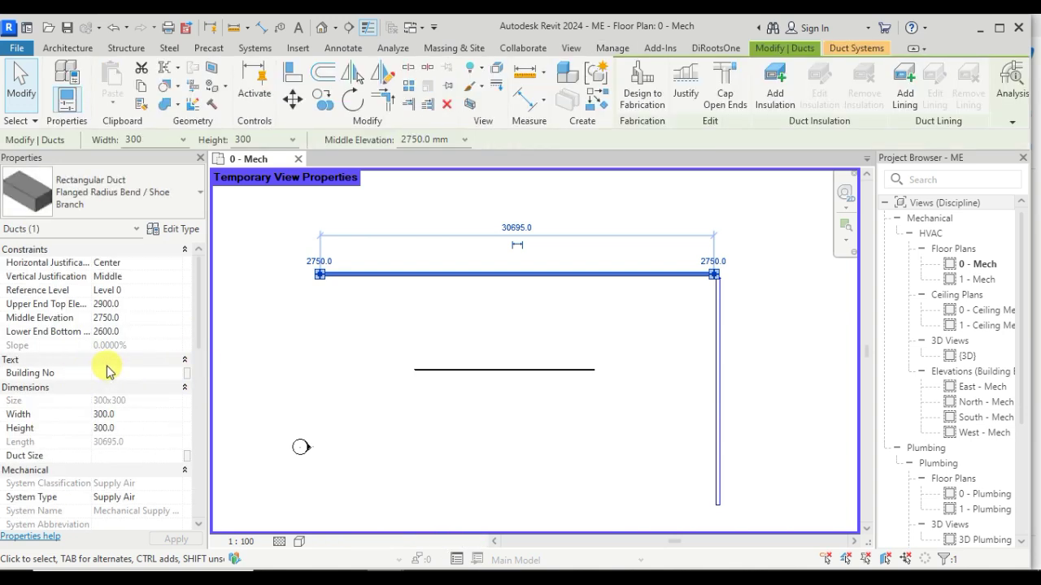
pyautogui.click(104, 361)
pyautogui.click(148, 357)
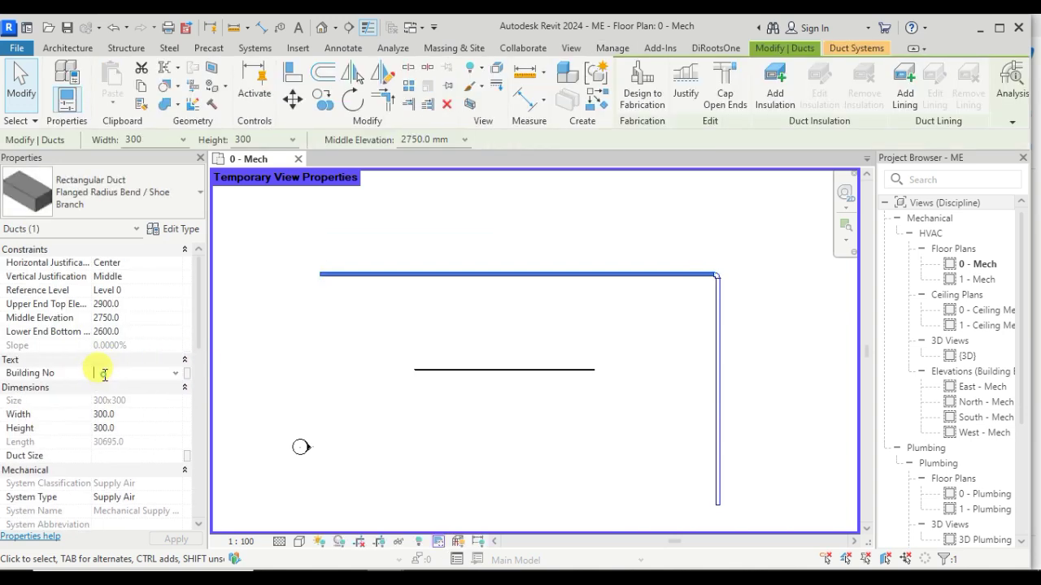
pyautogui.write('fgggg')
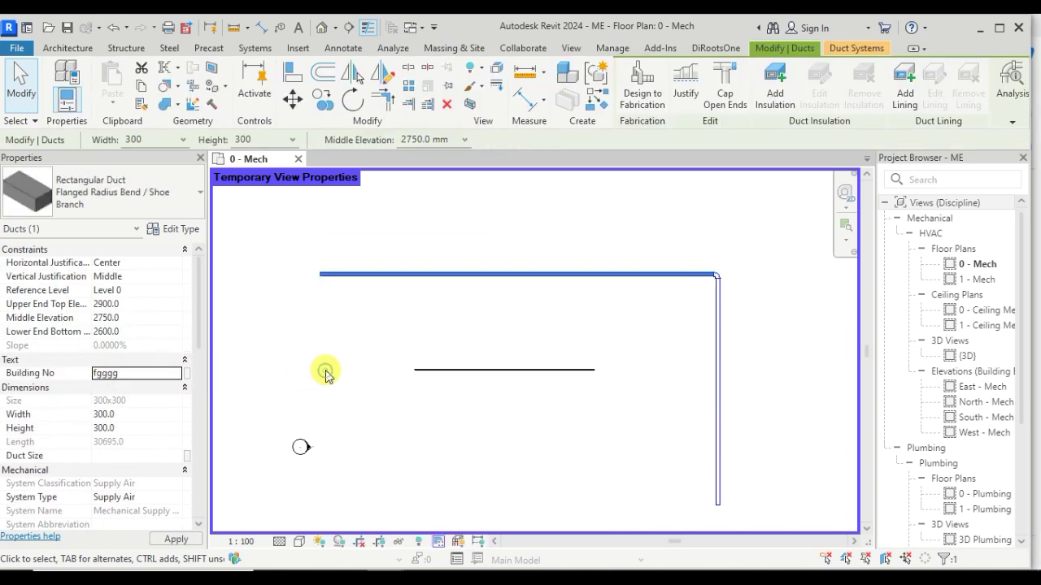
pyautogui.click(465, 370)
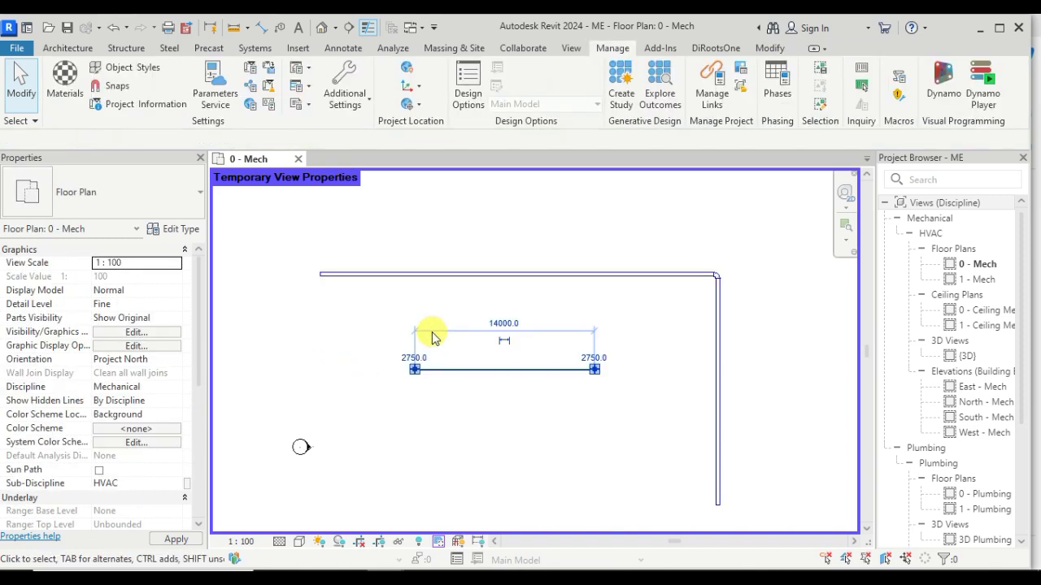
pyautogui.click(343, 313)
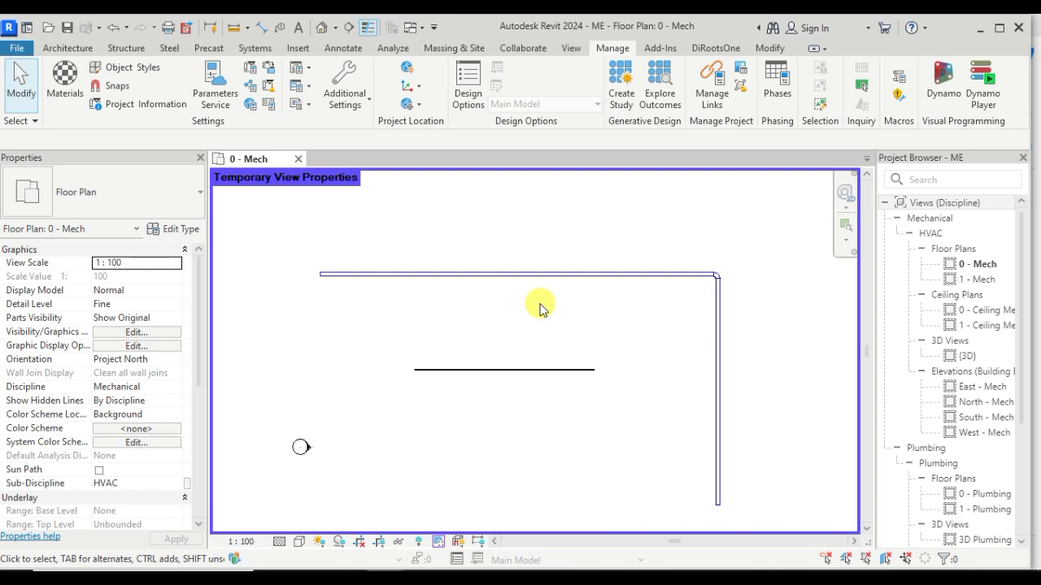
pyautogui.moveTo(368, 541)
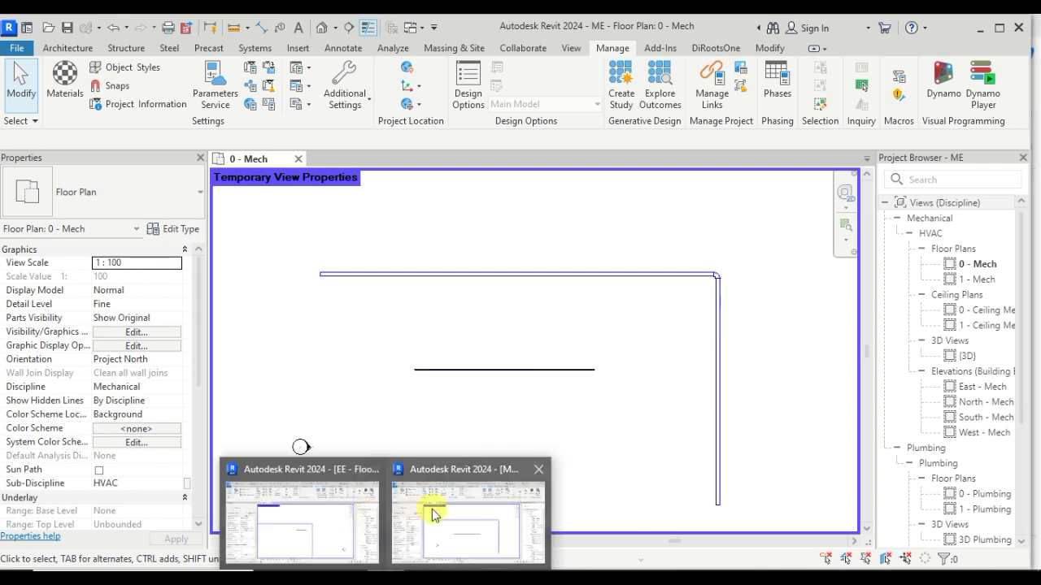
# In the EE model, start a new project parameter from the Project Parameters list
pyautogui.click(353, 511)
pyautogui.moveTo(483, 372); pyautogui.dragTo(662, 345, button='middle')
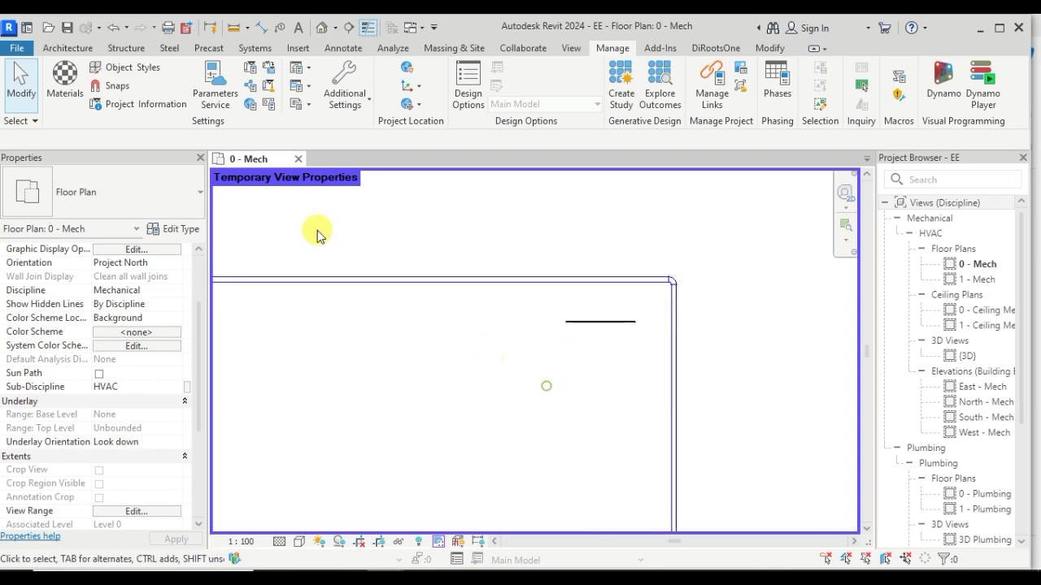
pyautogui.click(252, 74)
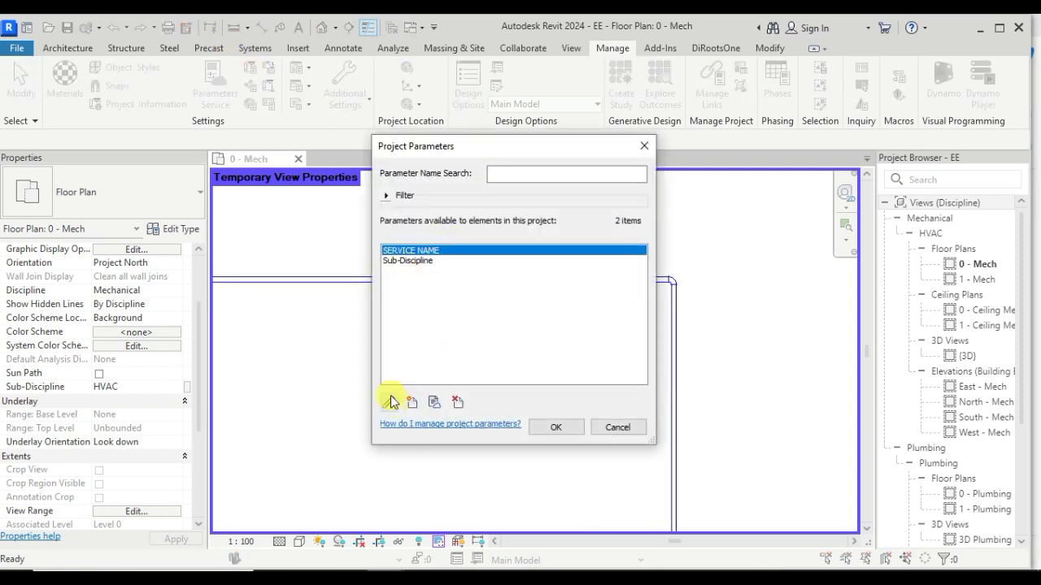
pyautogui.click(409, 404)
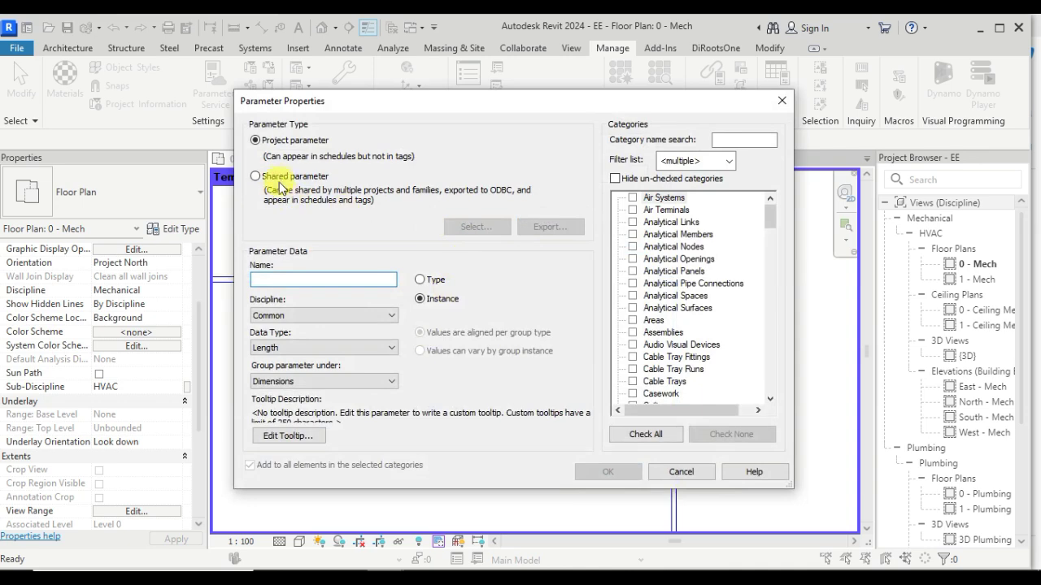
# Browse the shared file's parameter groups, then cancel and close all parameter dialogs
pyautogui.click(279, 178)
pyautogui.click(476, 226)
pyautogui.click(406, 215)
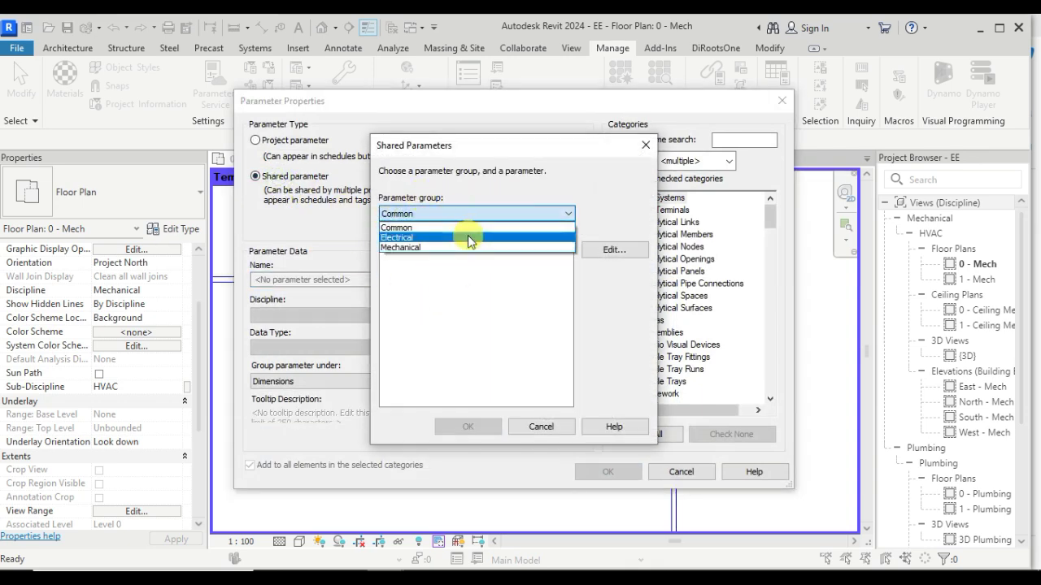
pyautogui.click(648, 151)
pyautogui.click(646, 146)
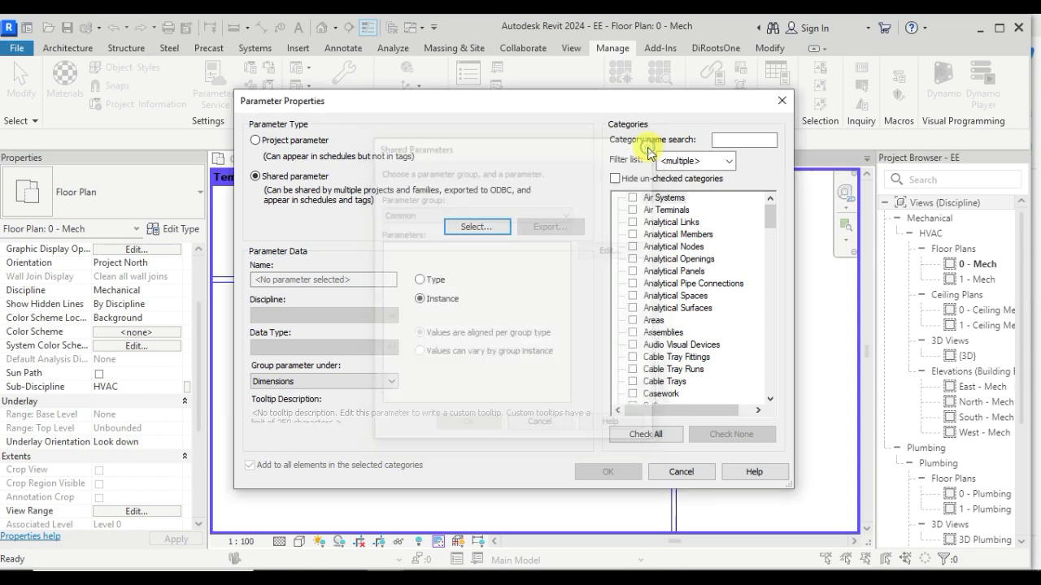
pyautogui.click(782, 100)
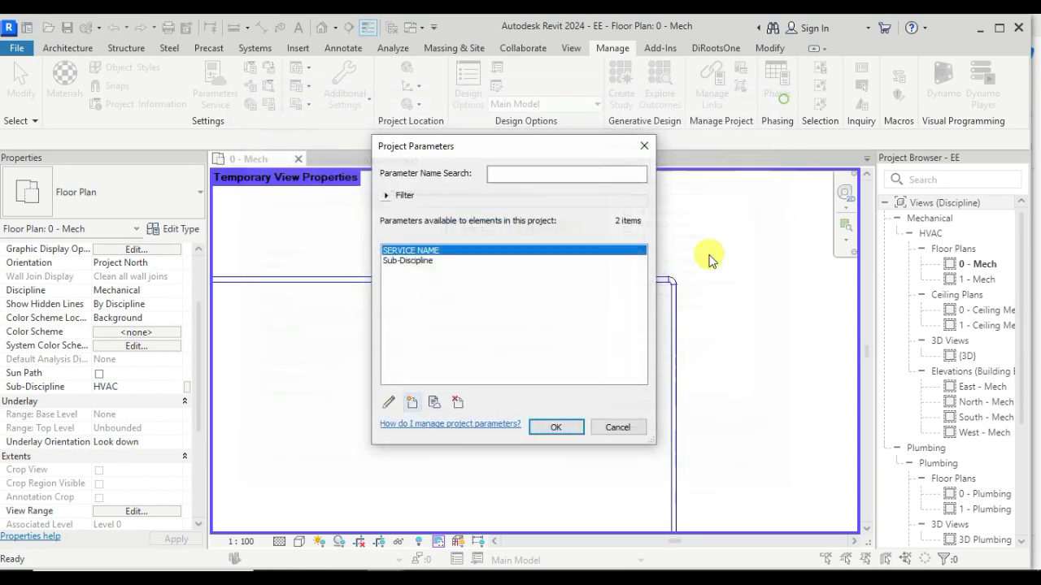
pyautogui.click(644, 145)
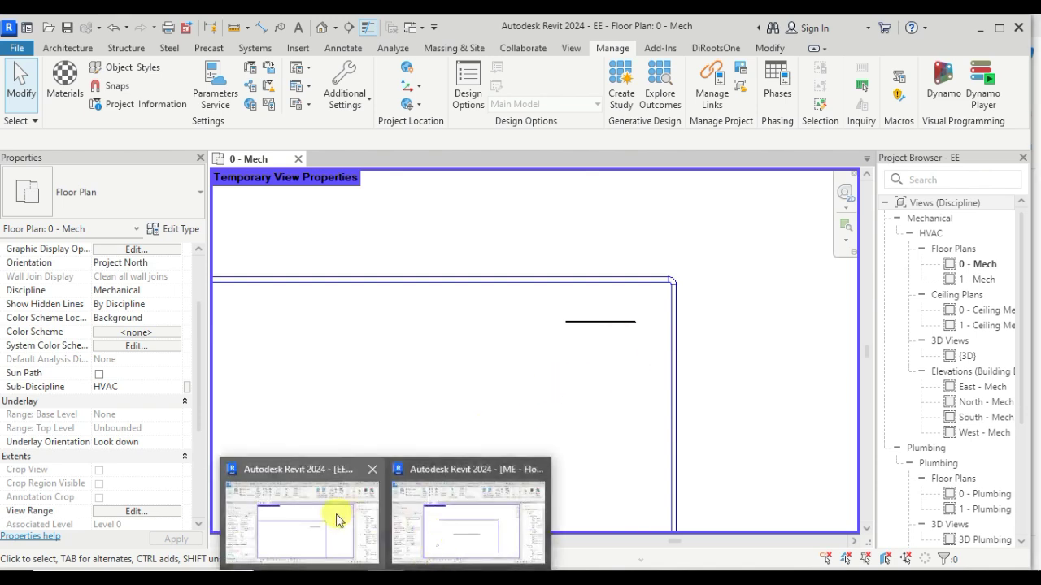
# In the ME model's project parameters, review the Building No parameter settings
pyautogui.click(337, 516)
pyautogui.click(414, 548)
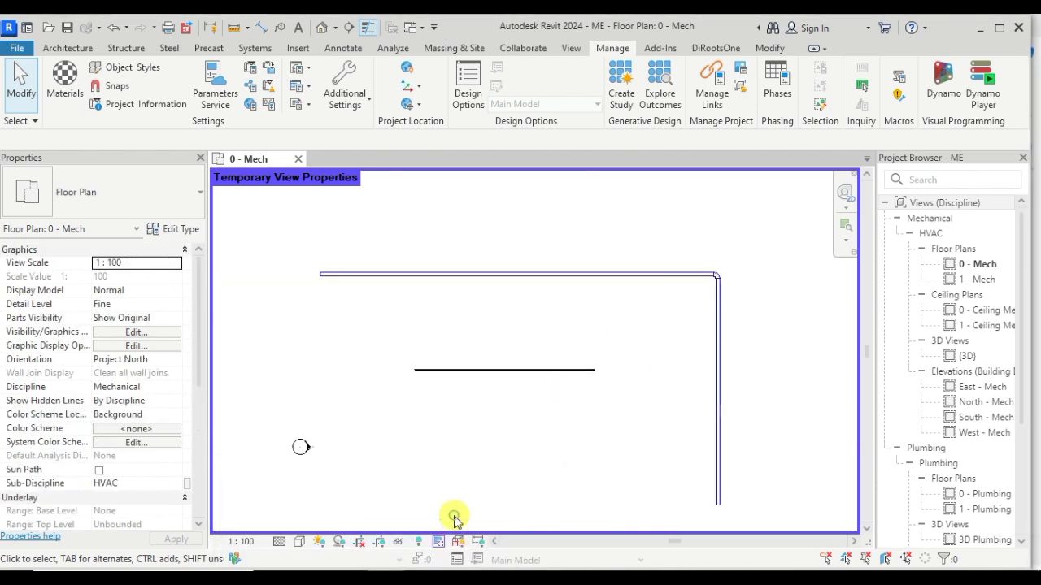
pyautogui.click(253, 74)
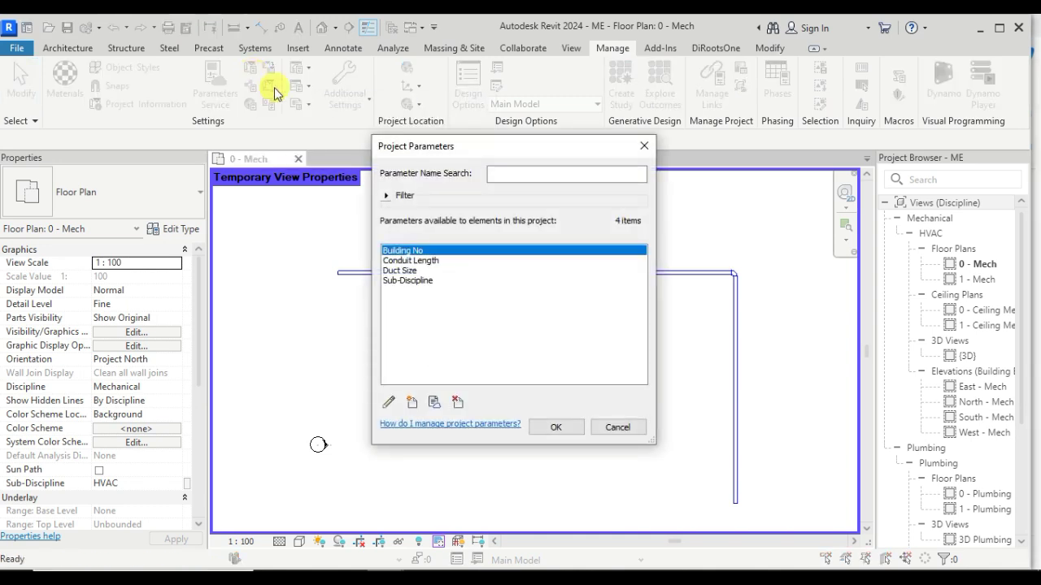
pyautogui.click(391, 403)
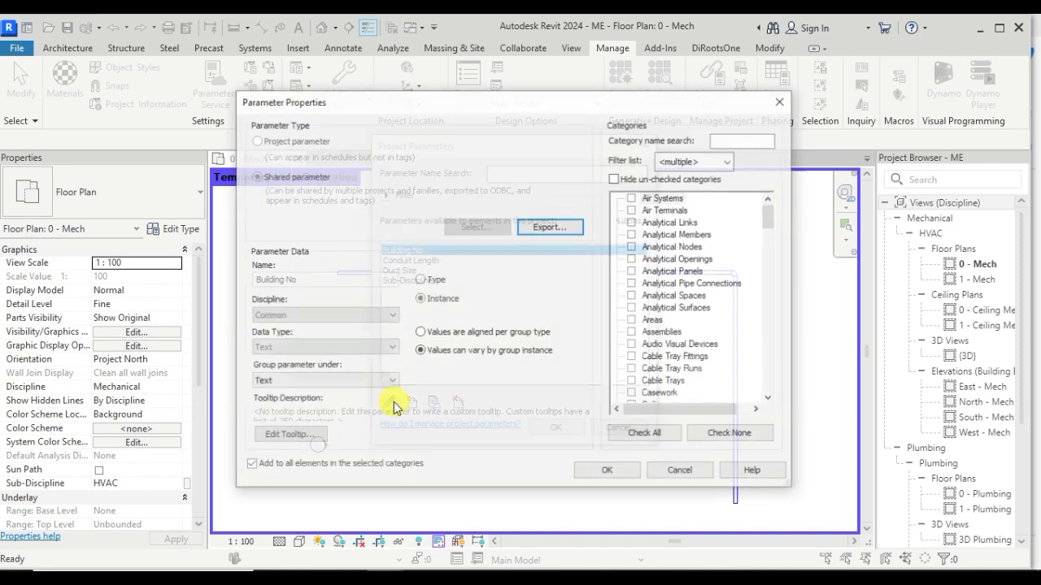
pyautogui.click(555, 238)
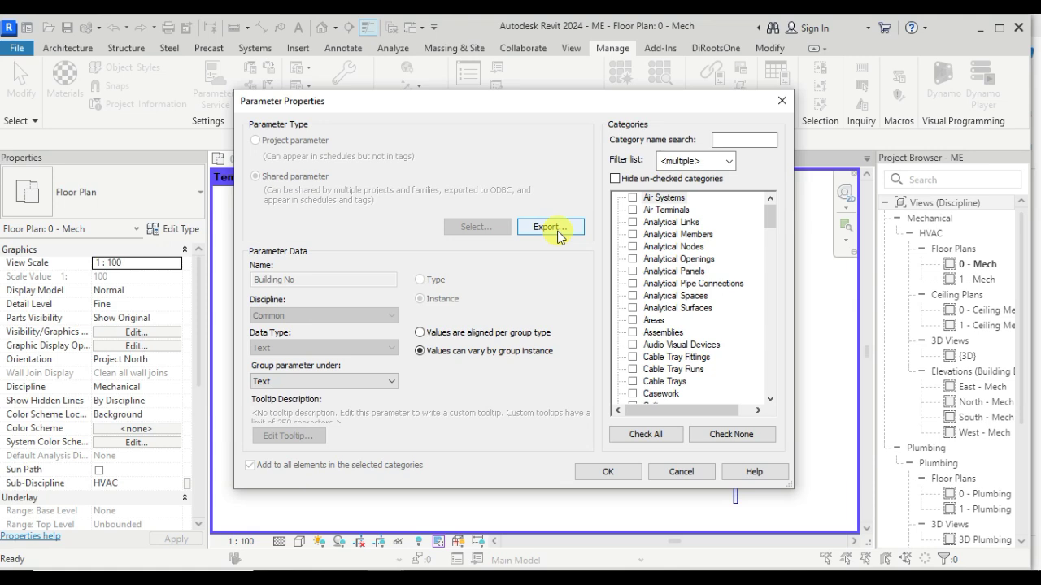
pyautogui.click(783, 102)
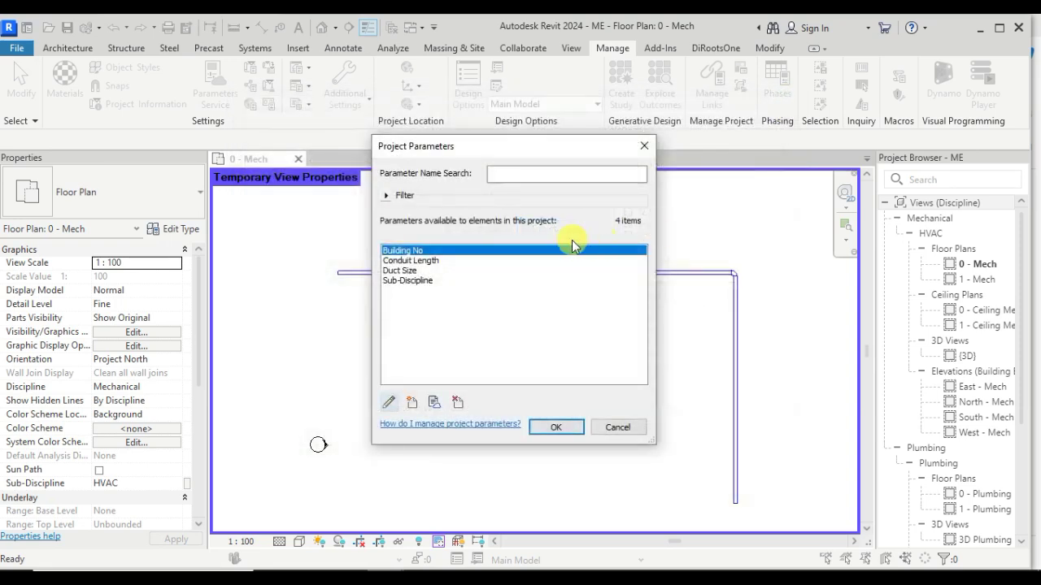
# Review the Sub-Discipline parameter settings, then reselect Building No
pyautogui.click(405, 280)
pyautogui.click(389, 404)
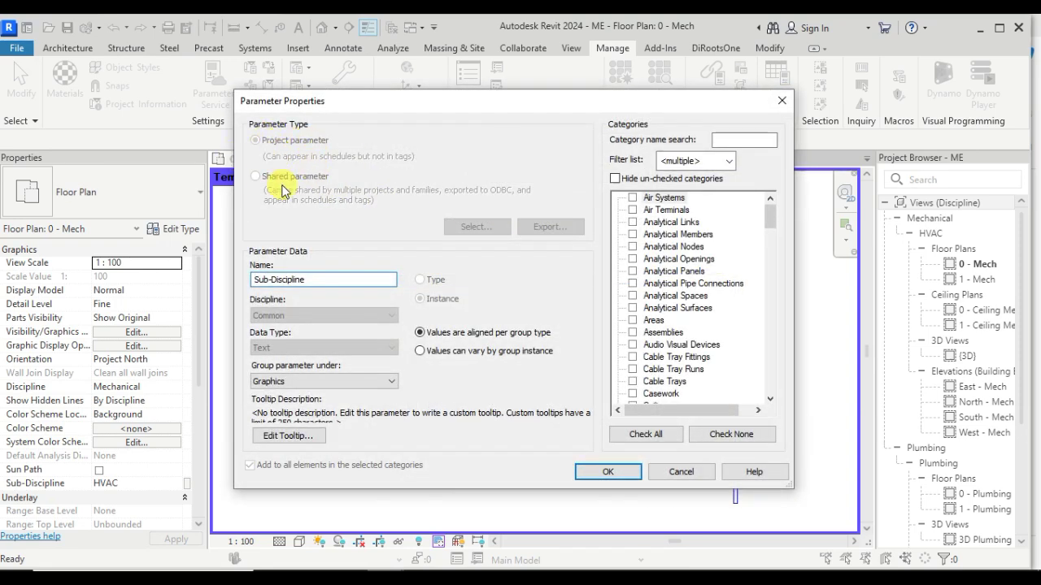
pyautogui.click(781, 101)
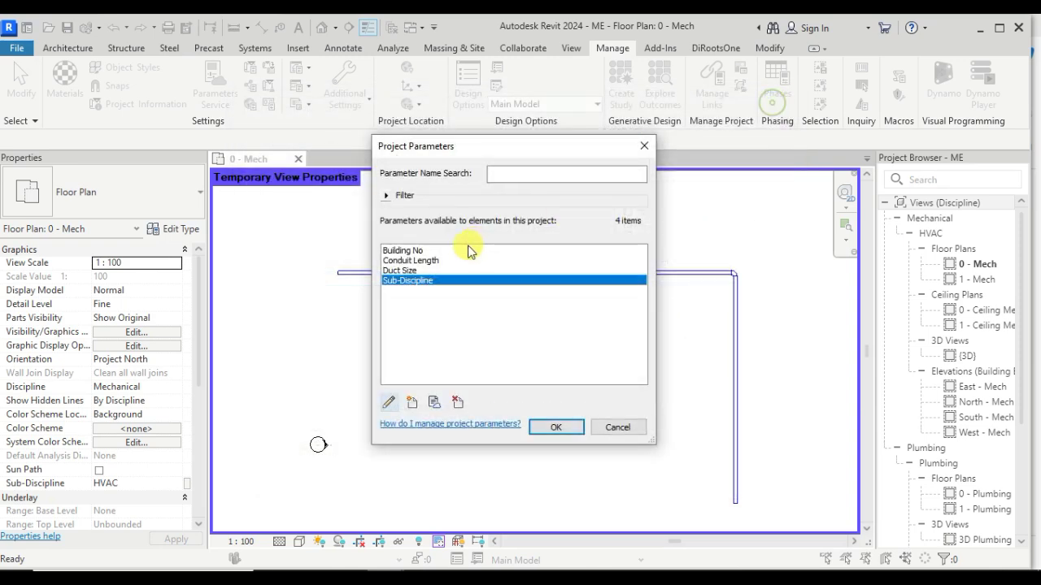
pyautogui.click(407, 250)
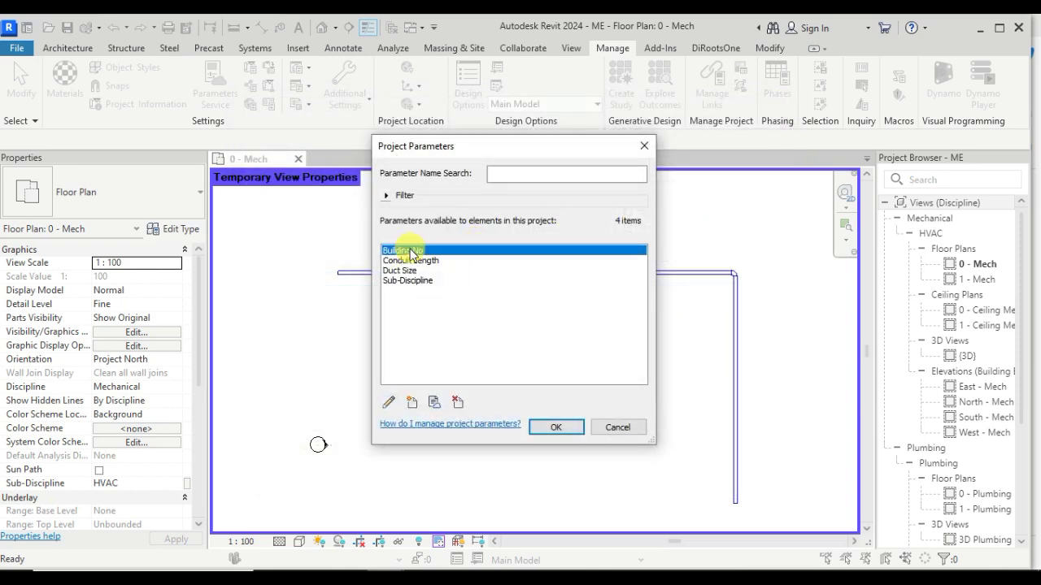
# Export Building No to the Exported Parameters group and close the parameter dialogs
pyautogui.click(388, 403)
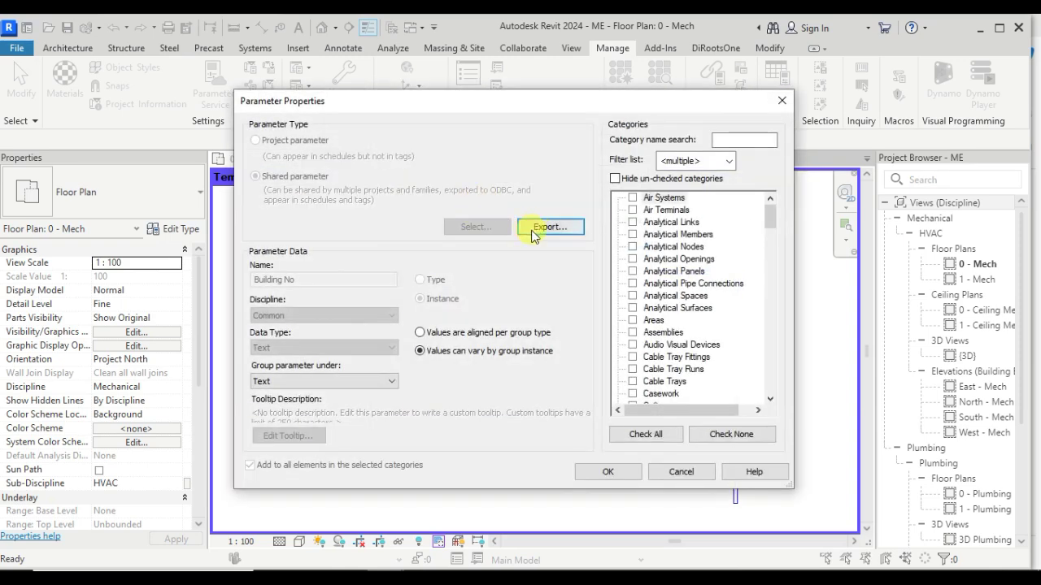
pyautogui.click(548, 227)
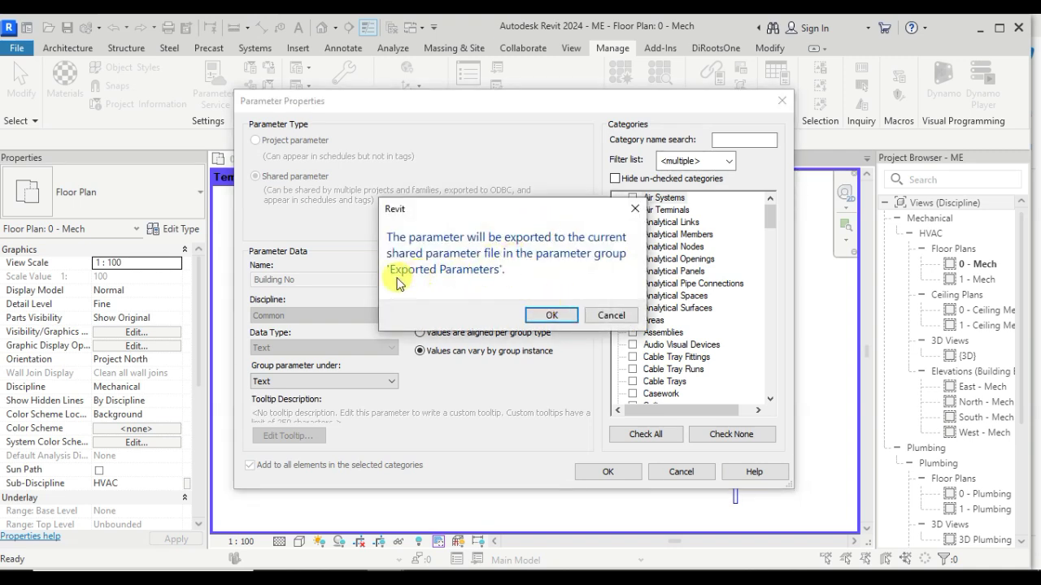
pyautogui.click(553, 313)
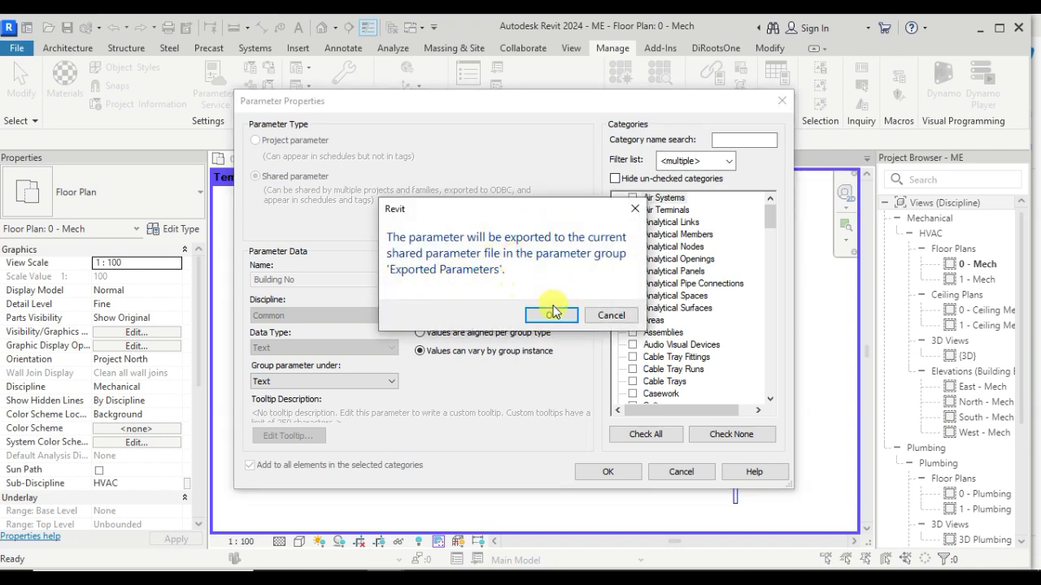
pyautogui.click(550, 317)
pyautogui.click(551, 317)
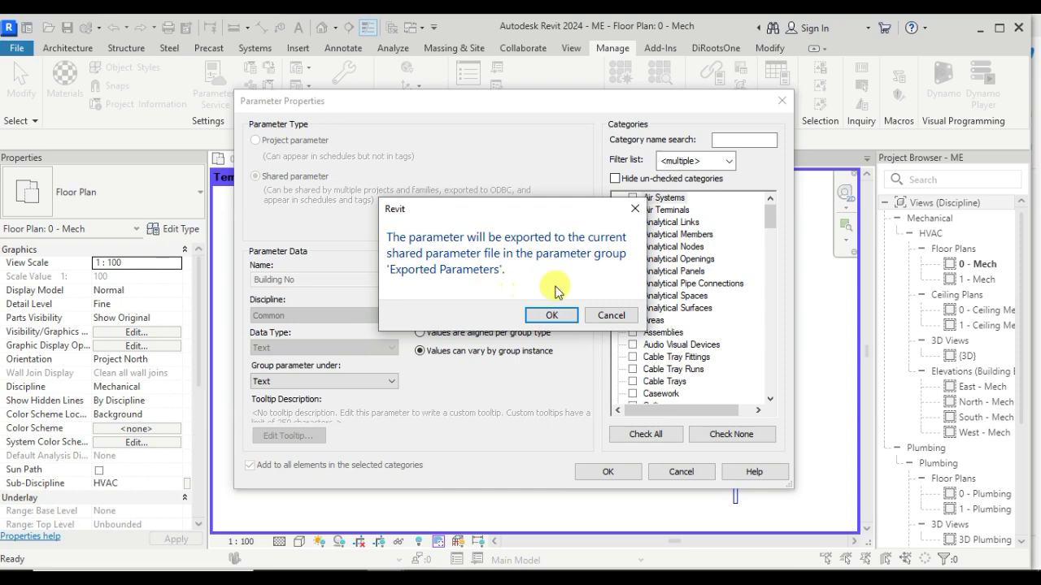
pyautogui.click(604, 473)
pyautogui.click(554, 425)
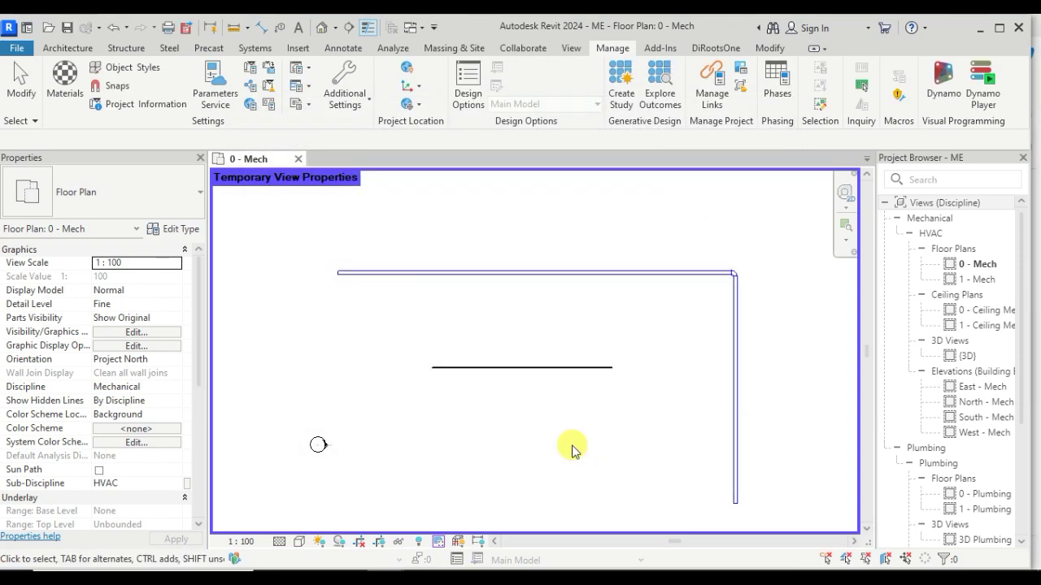
# In the EE model, start a new parameter from the Project Parameters list
pyautogui.moveTo(395, 520)
pyautogui.click(292, 506)
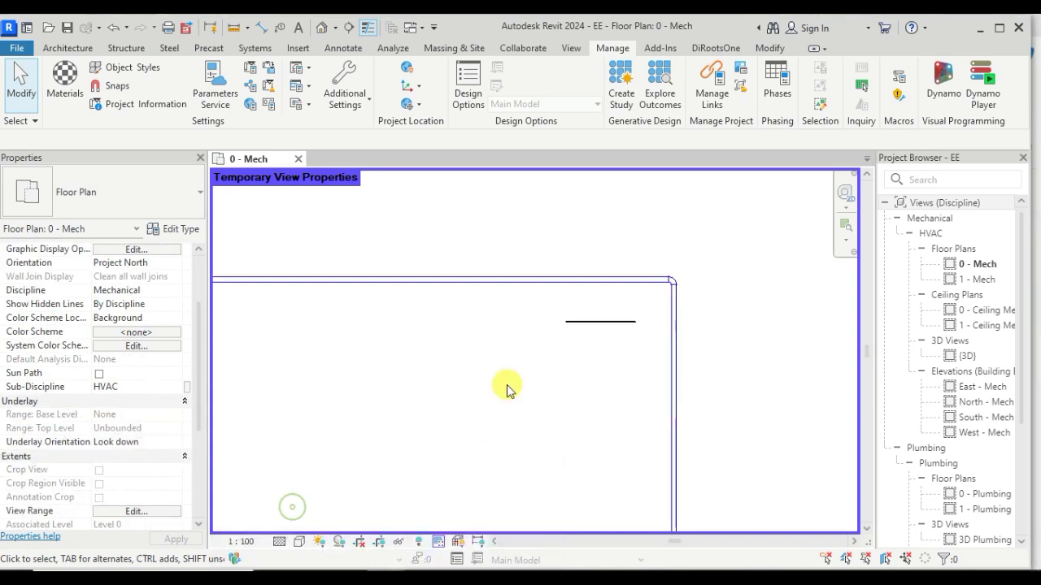
pyautogui.moveTo(441, 372); pyautogui.dragTo(541, 342, button='middle')
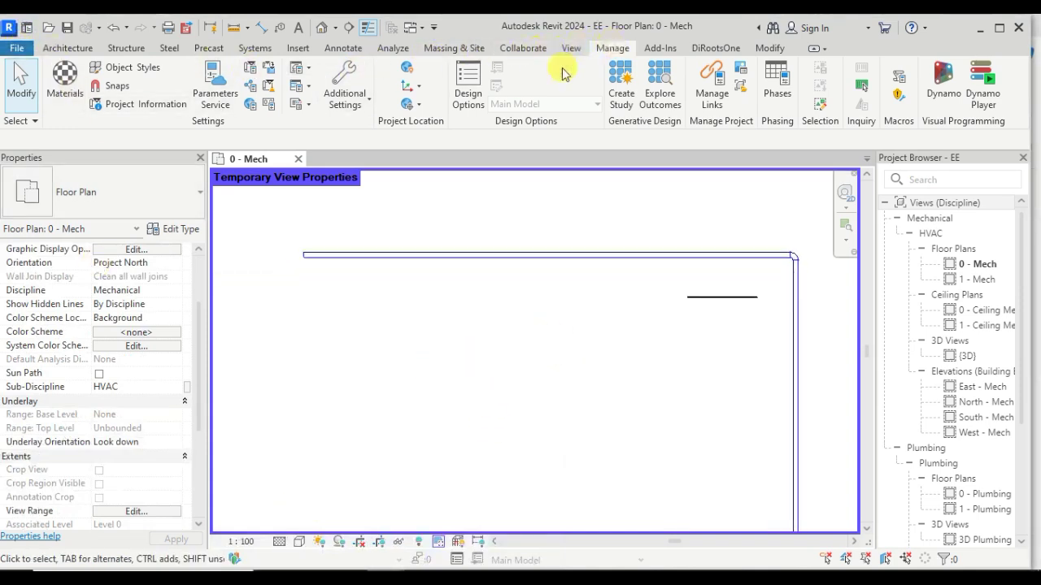
pyautogui.click(251, 69)
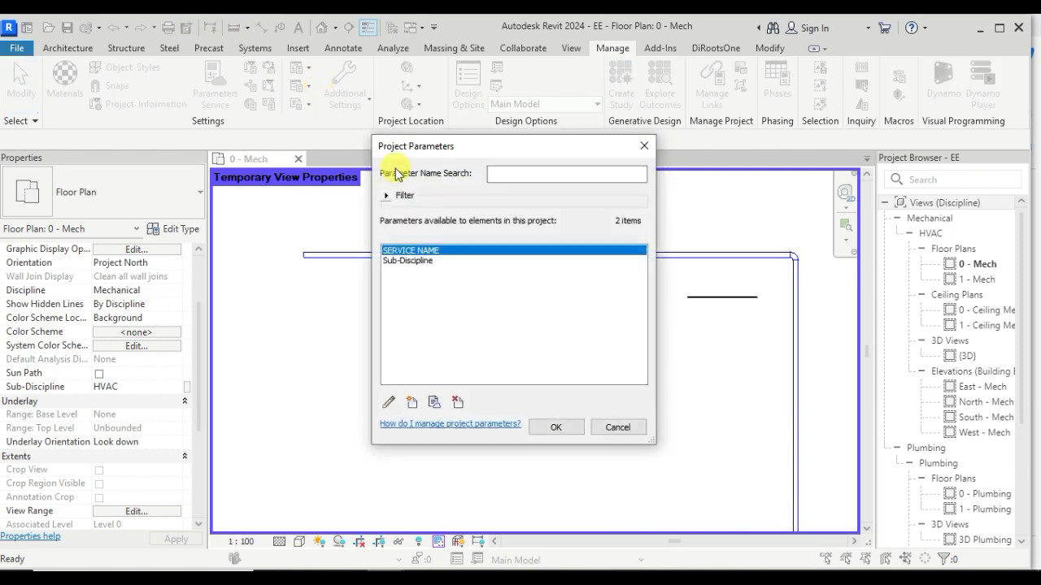
pyautogui.click(412, 404)
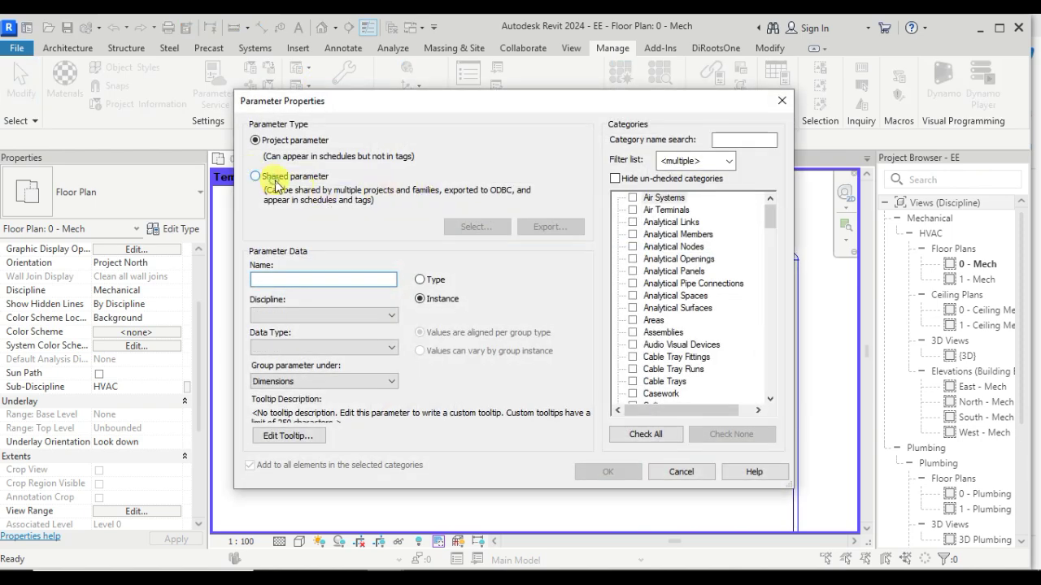
# Make it a shared parameter and browse to the Exported Parameters group
pyautogui.click(276, 180)
pyautogui.click(467, 226)
pyautogui.click(467, 214)
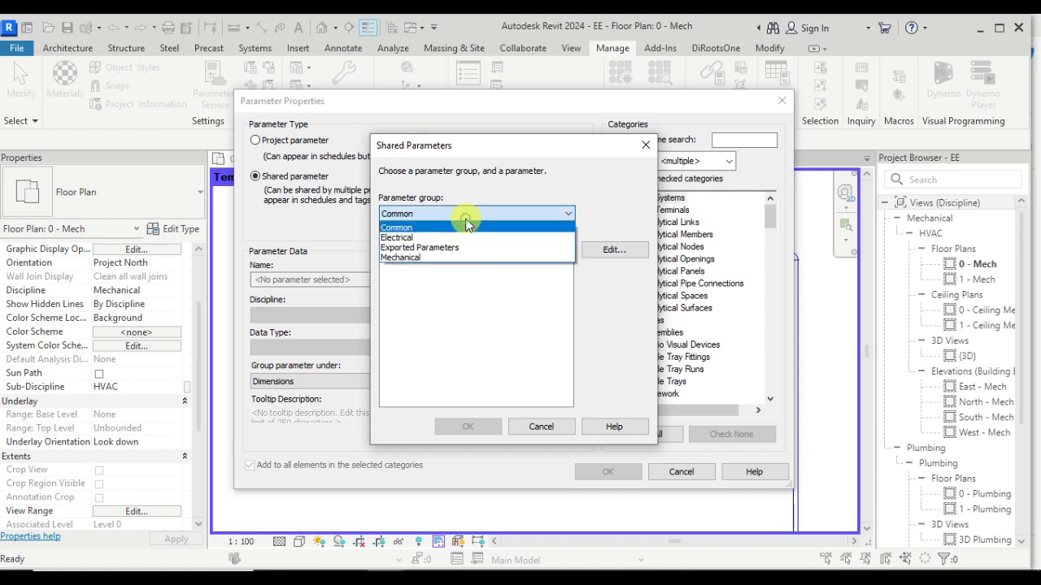
pyautogui.click(424, 248)
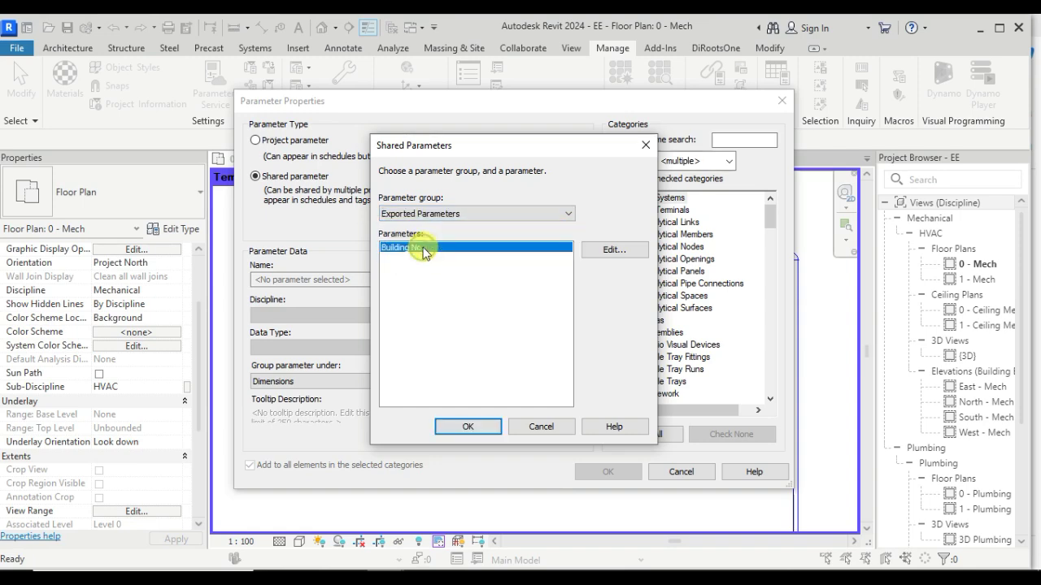
# Accept Building No as the shared parameter and tick the Duct Fittings and Ducts categories
pyautogui.click(483, 429)
pyautogui.click(650, 345)
pyautogui.scroll(-4, 655, 347)
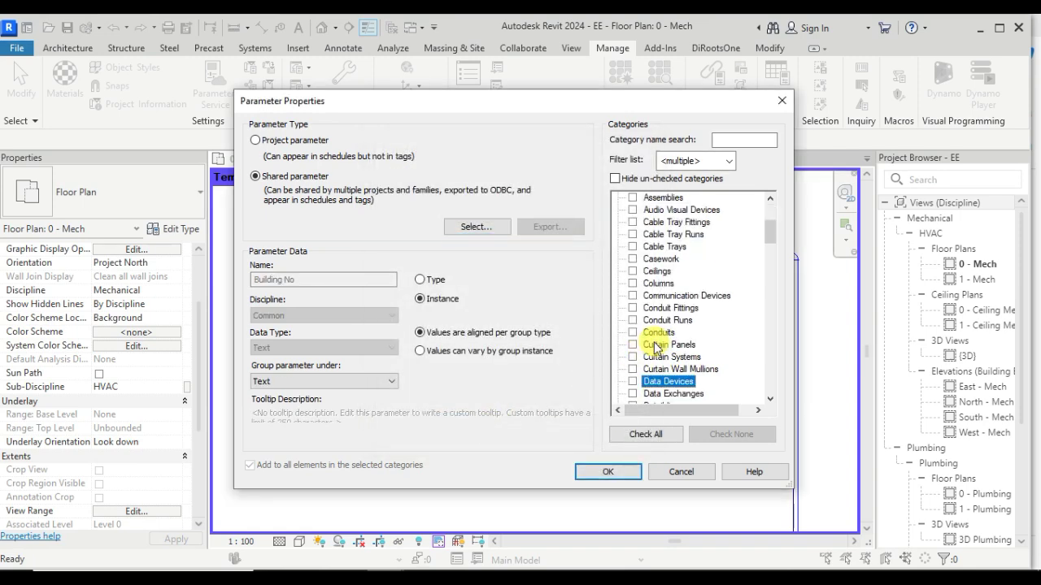
pyautogui.scroll(-2, 655, 358)
pyautogui.click(634, 381)
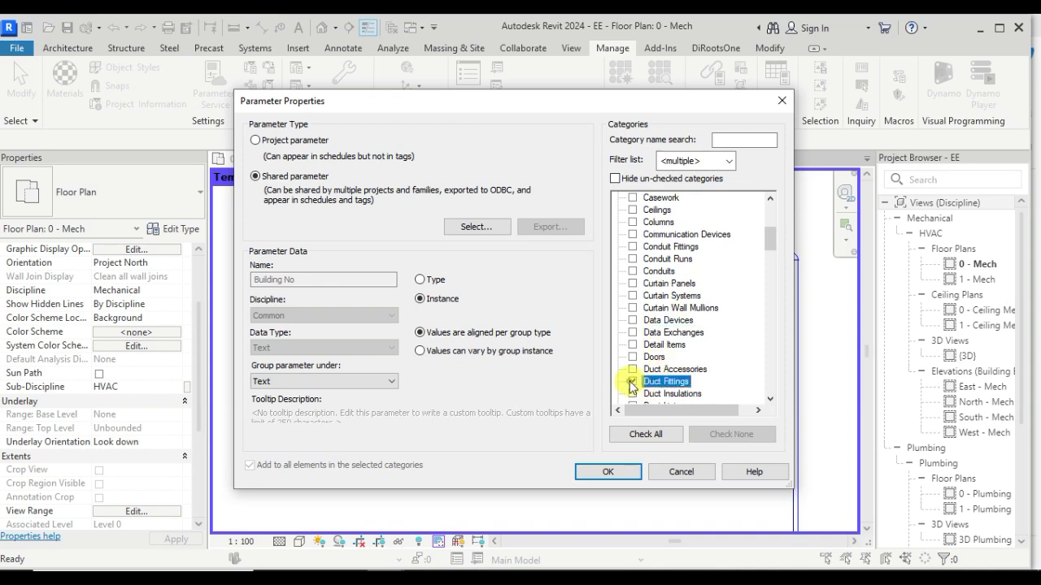
pyautogui.scroll(-1, 636, 382)
pyautogui.scroll(-1, 636, 384)
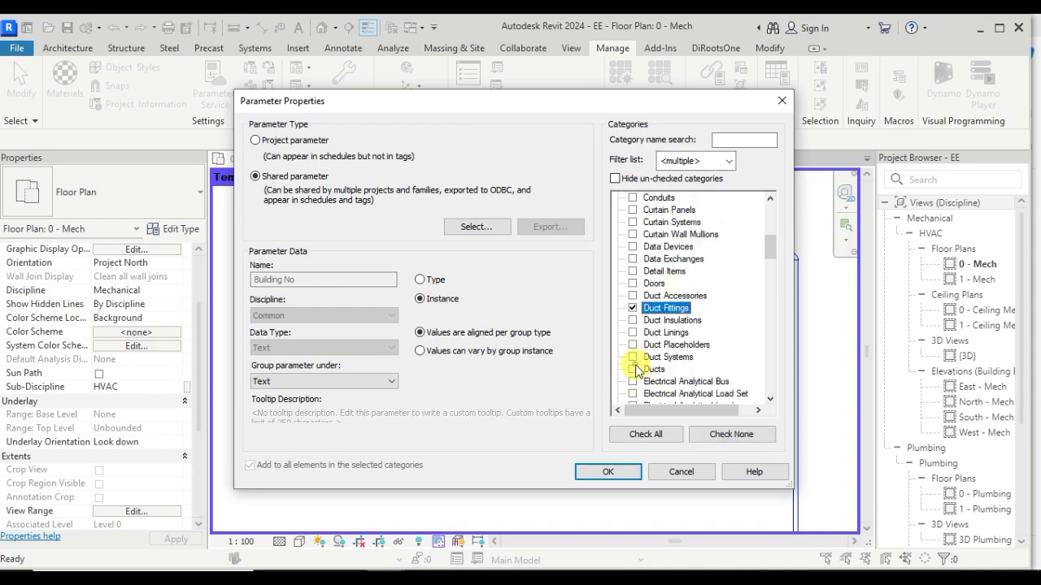
pyautogui.click(634, 370)
pyautogui.scroll(-1, 651, 341)
pyautogui.click(673, 294)
pyautogui.press('c')
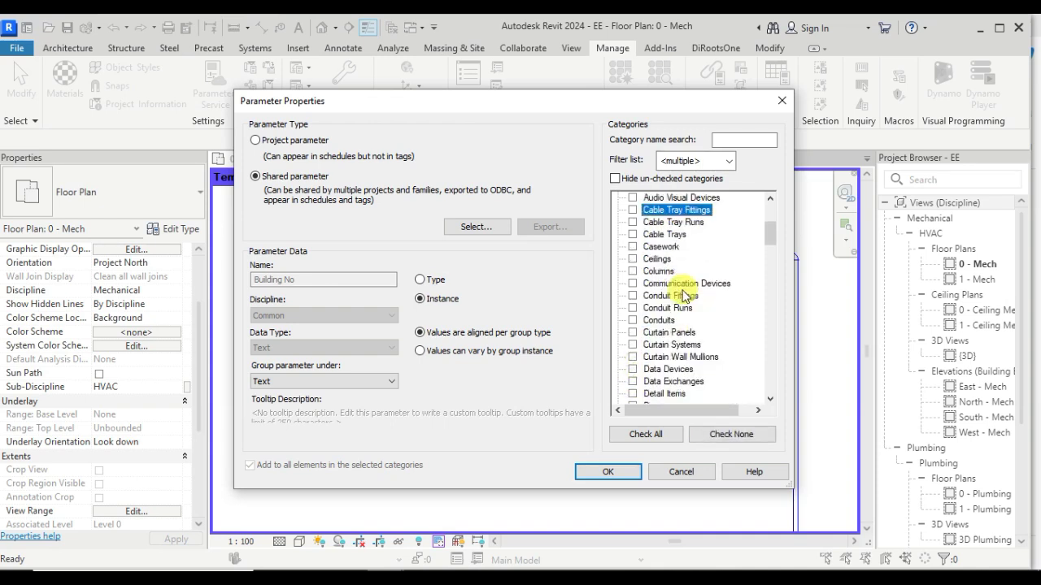